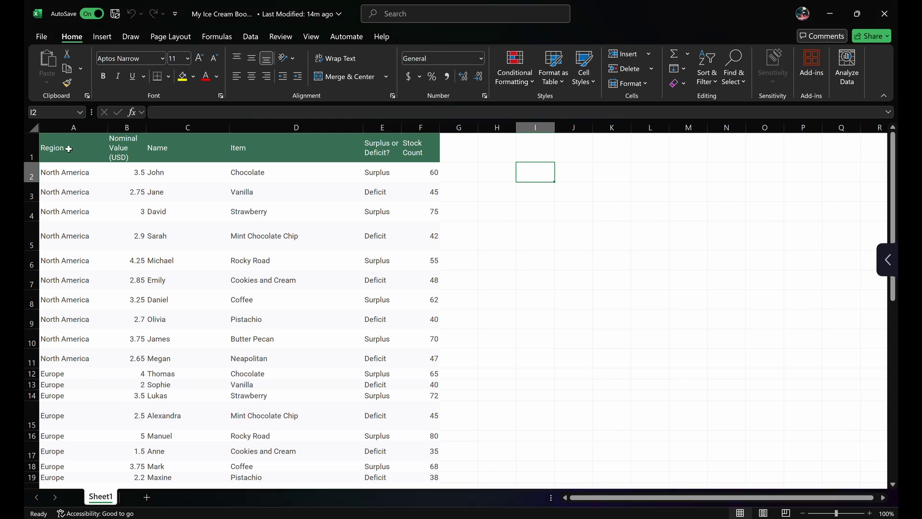
Convert the ice cream data in A1:F51 of Sheet1 into a table with headers
{"action": "left_click_drag", "start_coordinate": [68, 151], "coordinate": [416, 150]}
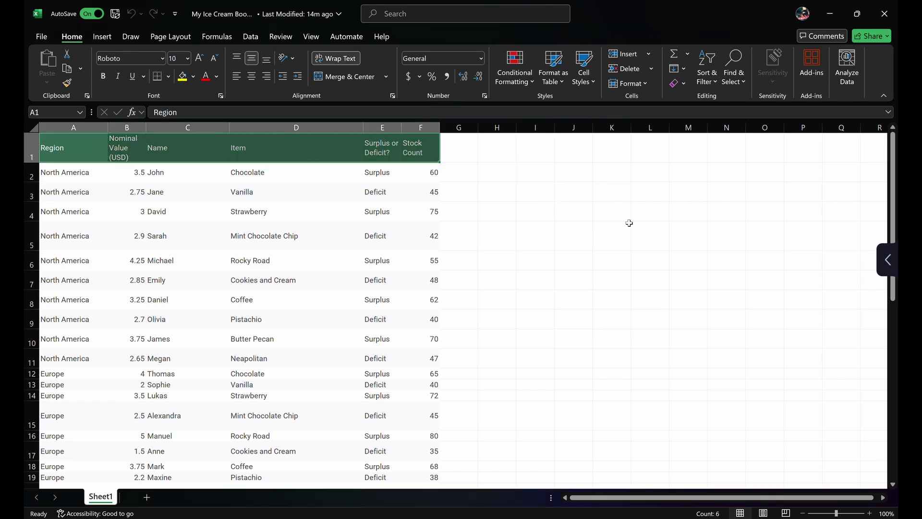
{"action": "key", "text": "ctrl+shift+Down"}
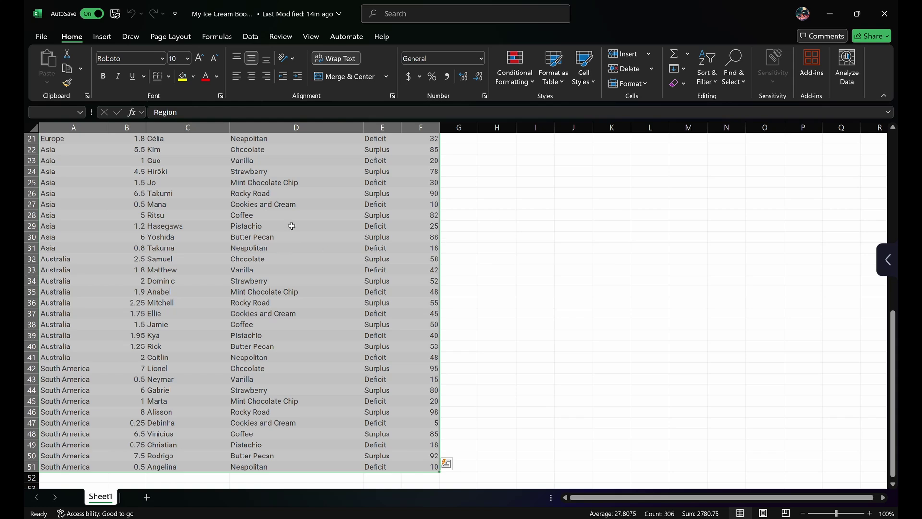
{"action": "right_click", "coordinate": [292, 226]}
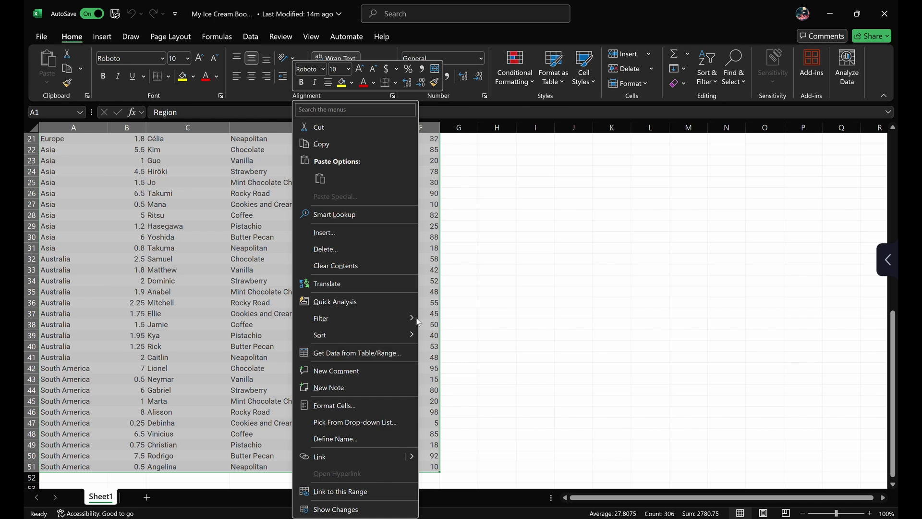
{"action": "key", "text": "ctrl+t"}
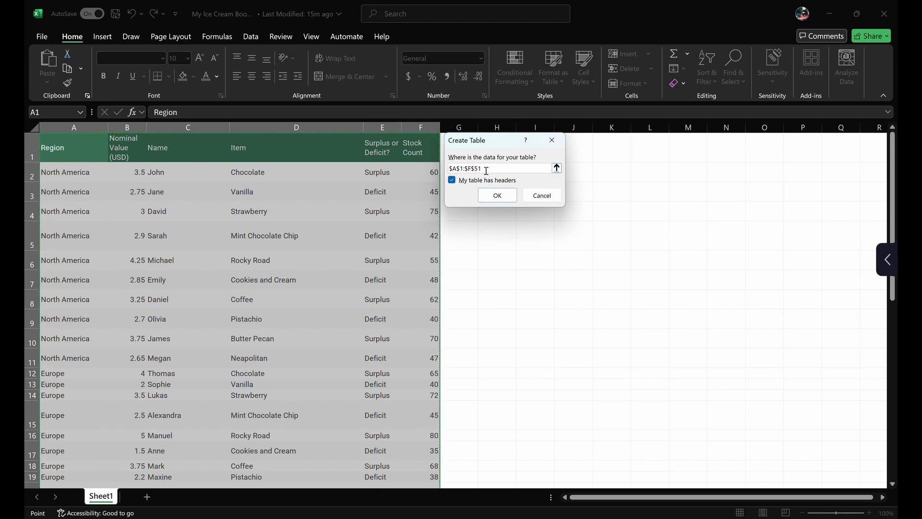
{"action": "left_click", "coordinate": [497, 196]}
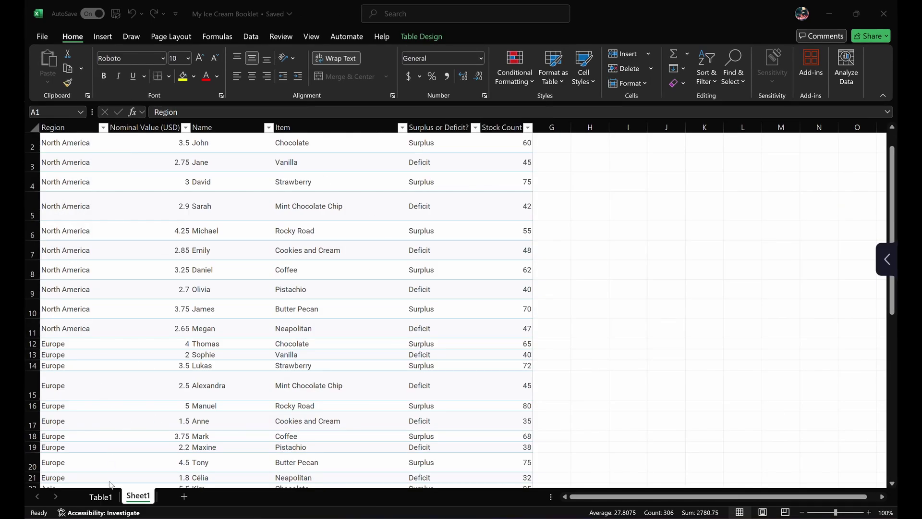
Insert a PivotTable on a new worksheet from the data table on the Table1 sheet
{"action": "left_click", "coordinate": [102, 498]}
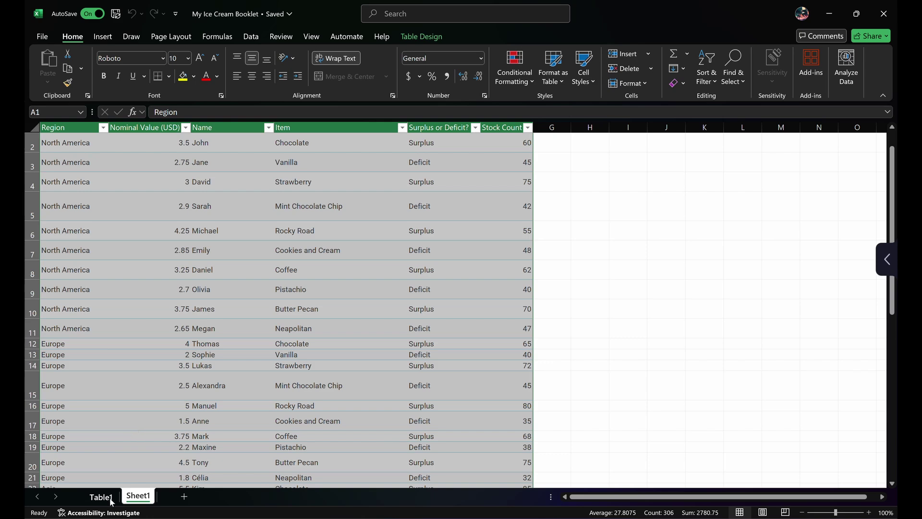
{"action": "left_click", "coordinate": [102, 497]}
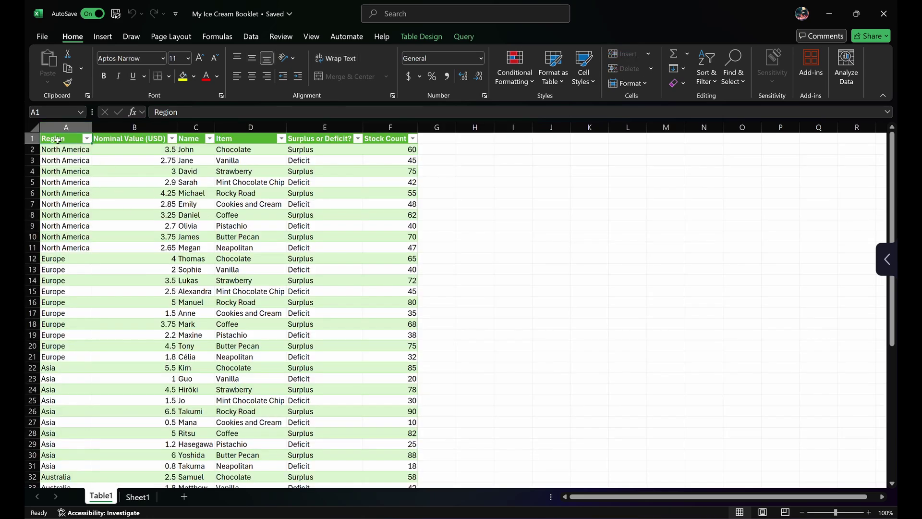
{"action": "left_click_drag", "start_coordinate": [59, 139], "coordinate": [407, 320]}
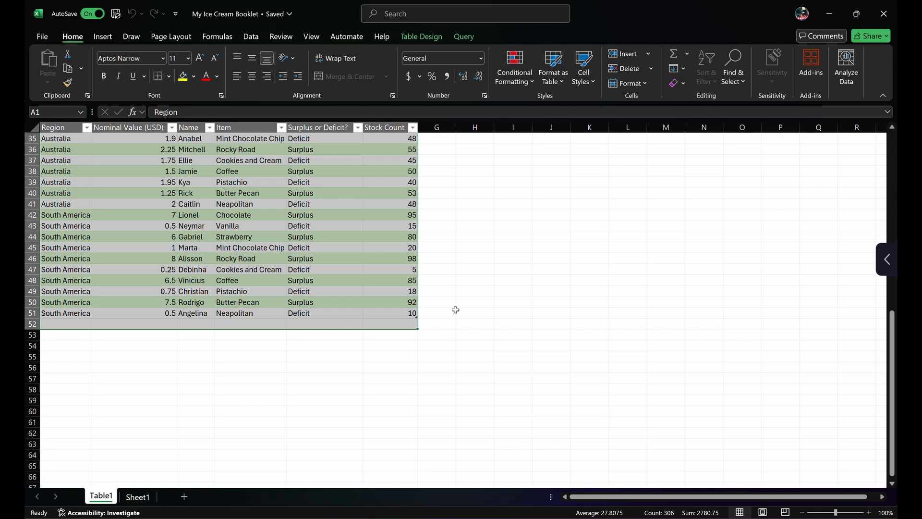
{"action": "key", "text": "ctrl+Home"}
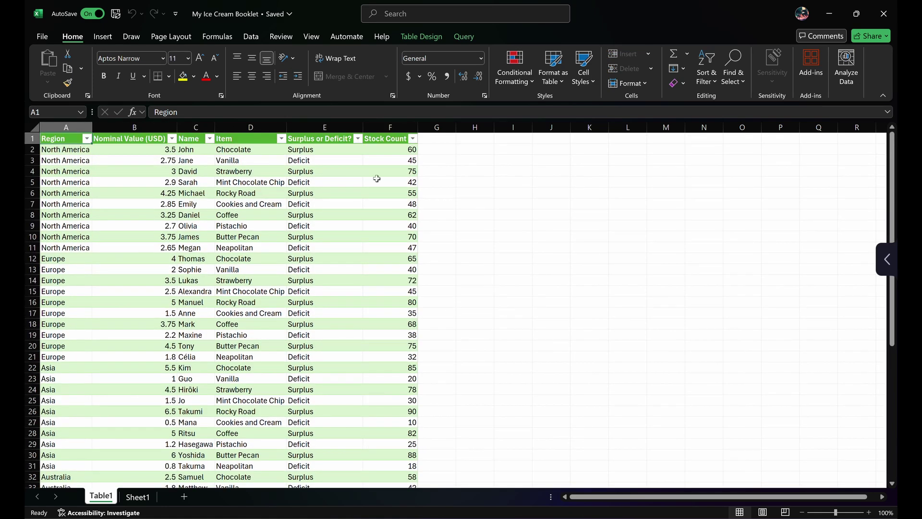
{"action": "left_click", "coordinate": [103, 37]}
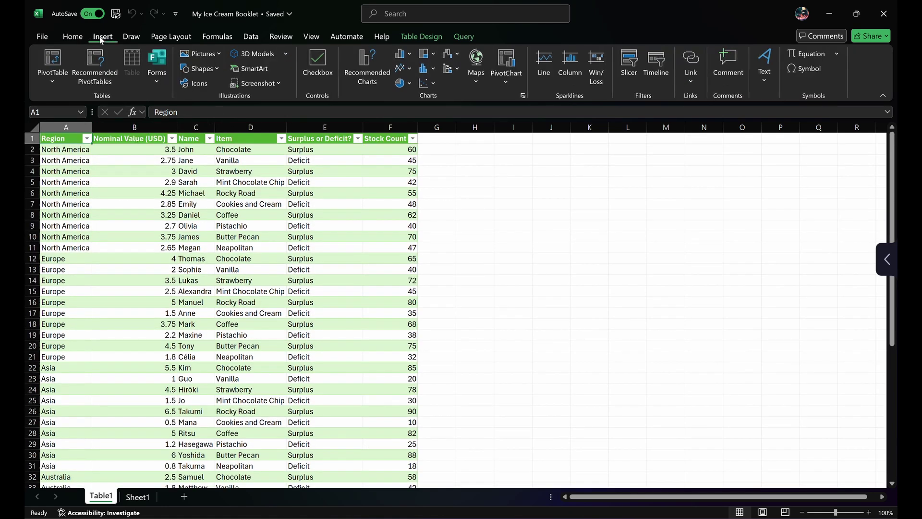
{"action": "left_click", "coordinate": [56, 61]}
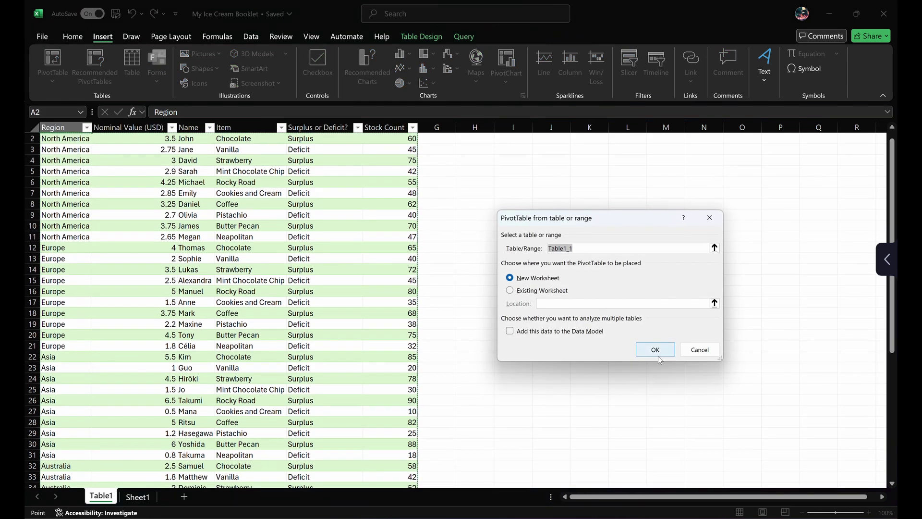
{"action": "left_click", "coordinate": [655, 350]}
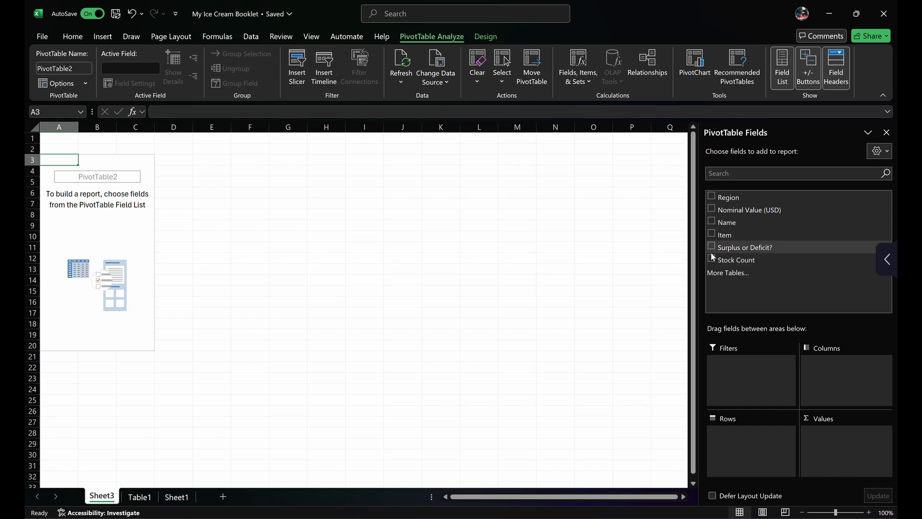
Build the PivotTable with Item above Region as rows and the sum of Stock Count as values
{"action": "left_click_drag", "start_coordinate": [742, 262], "coordinate": [835, 436]}
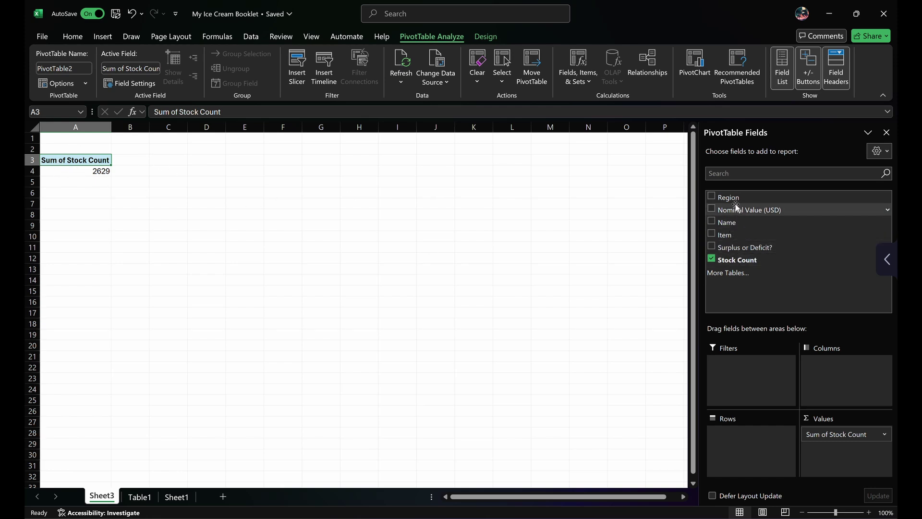
{"action": "left_click_drag", "start_coordinate": [736, 198], "coordinate": [768, 439]}
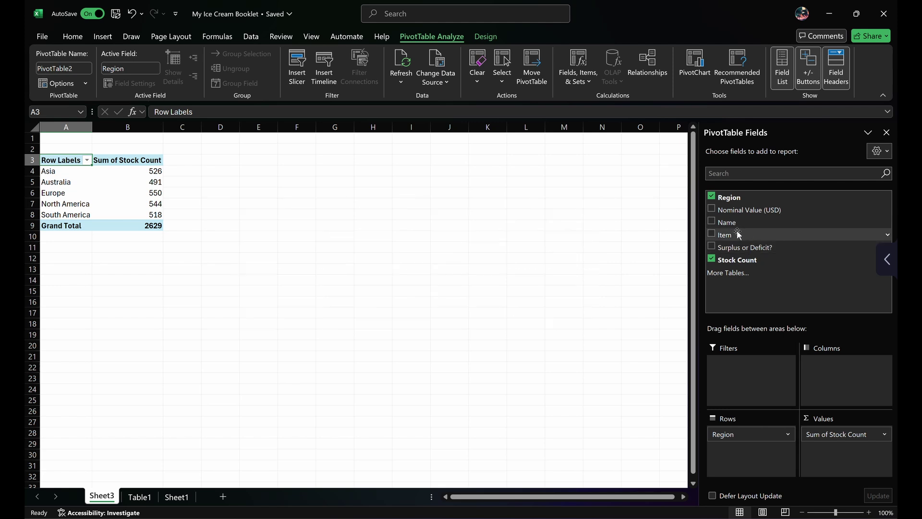
{"action": "left_click_drag", "start_coordinate": [742, 234], "coordinate": [746, 435]}
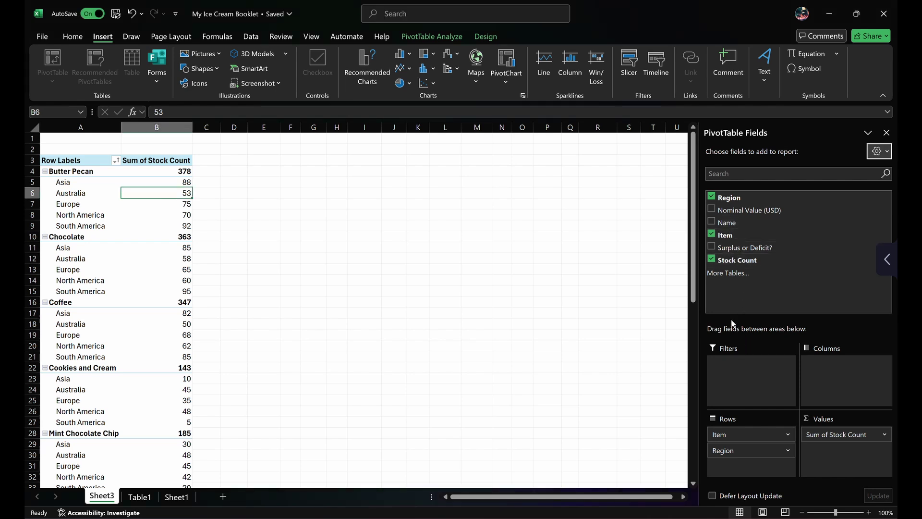
Add Name as a report filter, allow multiple selections, and limit it to Europe's Cookies and Cream person
{"action": "left_click", "coordinate": [712, 221]}
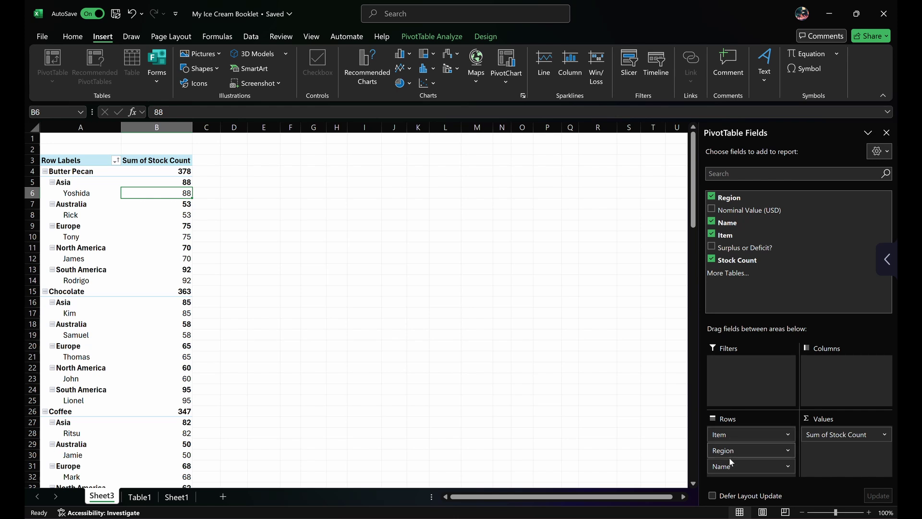
{"action": "left_click_drag", "start_coordinate": [726, 467], "coordinate": [729, 371]}
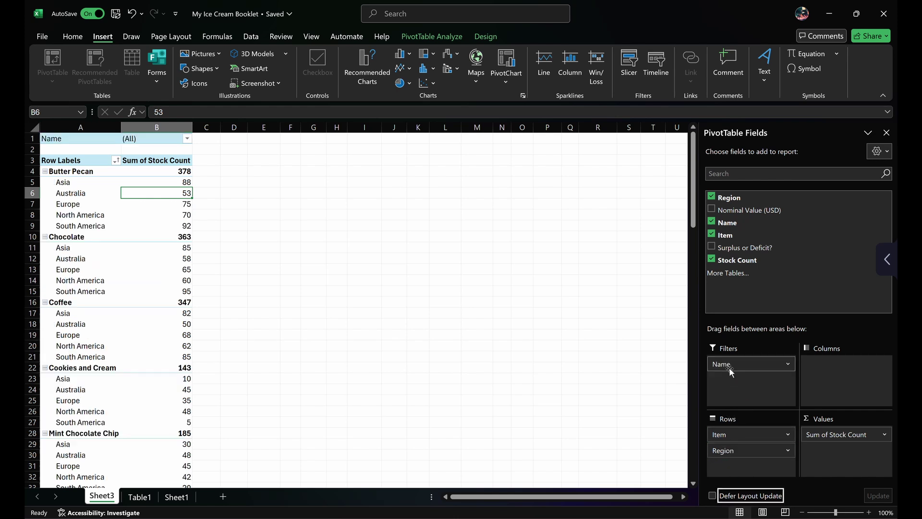
{"action": "left_click", "coordinate": [188, 139]}
{"action": "scroll", "coordinate": [92, 226], "scroll_direction": "down", "scroll_amount": 15}
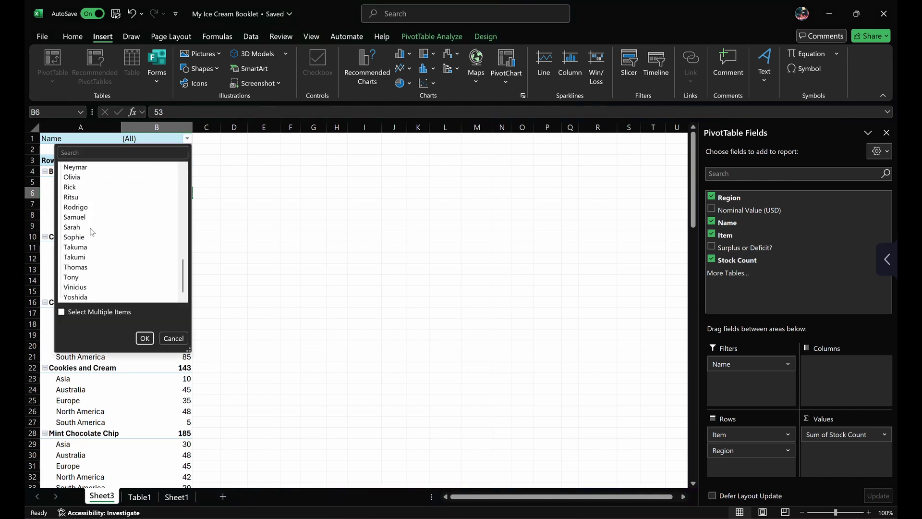
{"action": "scroll", "coordinate": [82, 287], "scroll_direction": "up", "scroll_amount": 15}
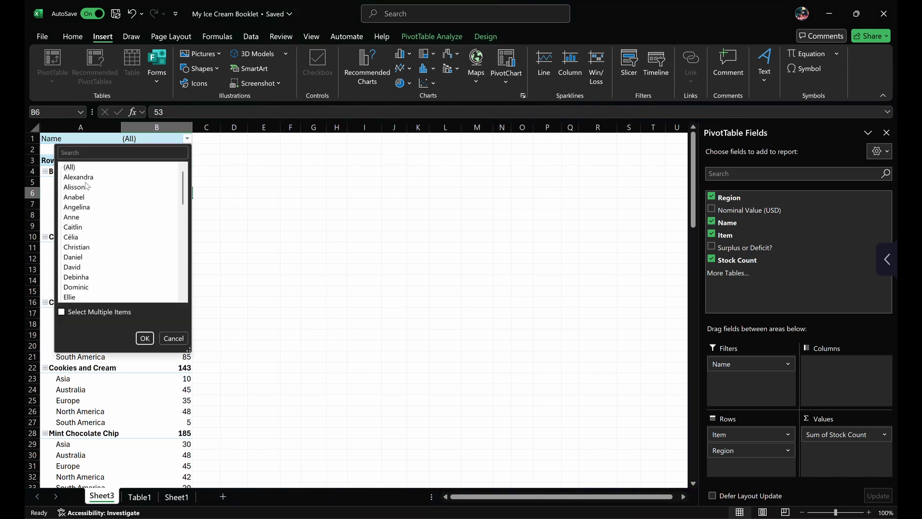
{"action": "left_click", "coordinate": [72, 218]}
{"action": "left_click", "coordinate": [74, 313]}
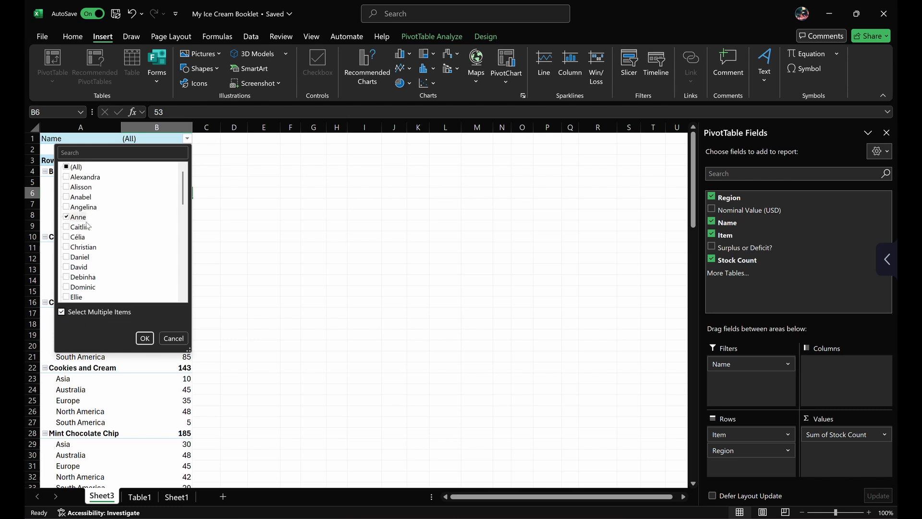
{"action": "left_click", "coordinate": [145, 338]}
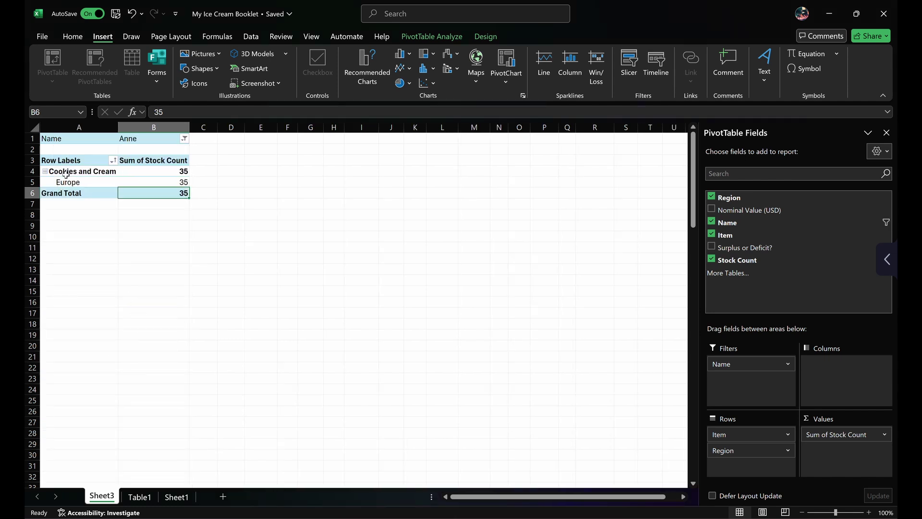
Extend the Name filter to also include the person listed for Neapolitan in Australia
{"action": "left_click", "coordinate": [184, 139]}
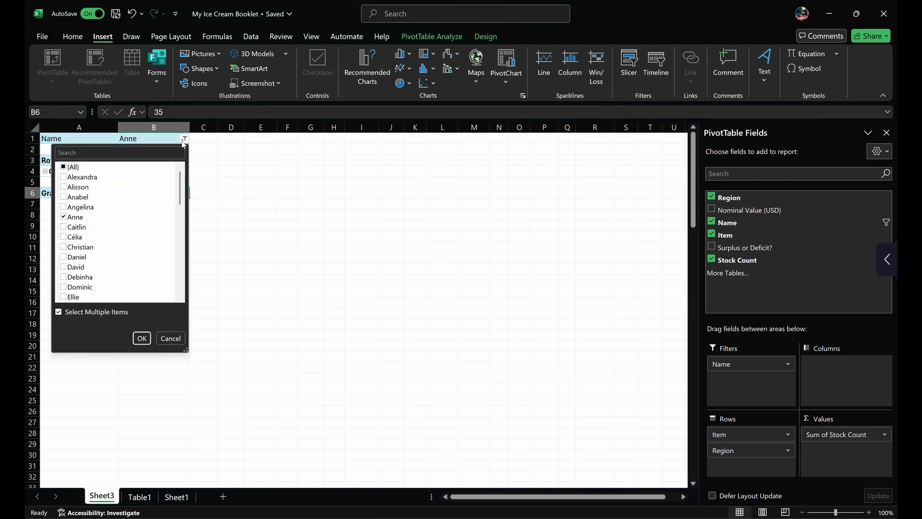
{"action": "left_click", "coordinate": [65, 228]}
{"action": "left_click", "coordinate": [141, 338]}
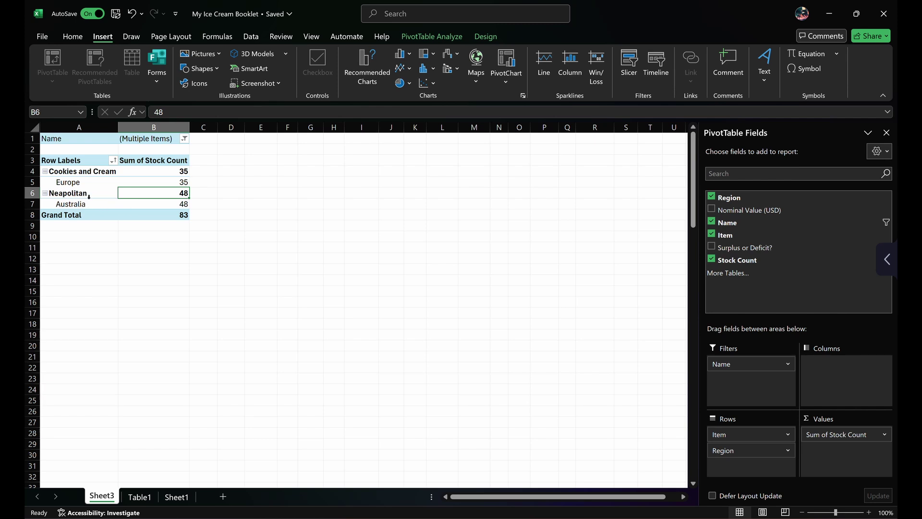
Select the Neapolitan stock counts for review, and remove the Name field from the PivotTable's filters
{"action": "left_click_drag", "start_coordinate": [180, 205], "coordinate": [147, 172]}
{"action": "left_click_drag", "start_coordinate": [128, 205], "coordinate": [136, 196]}
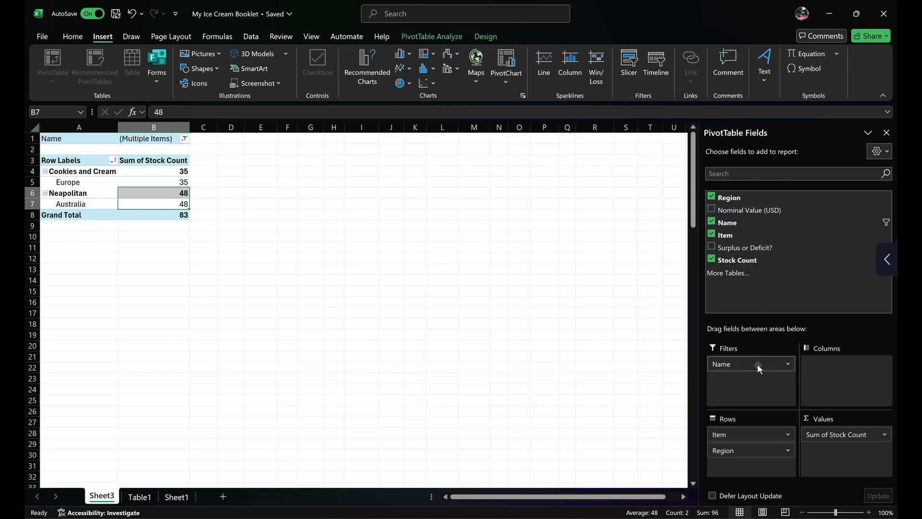
{"action": "left_click_drag", "start_coordinate": [758, 366], "coordinate": [621, 357]}
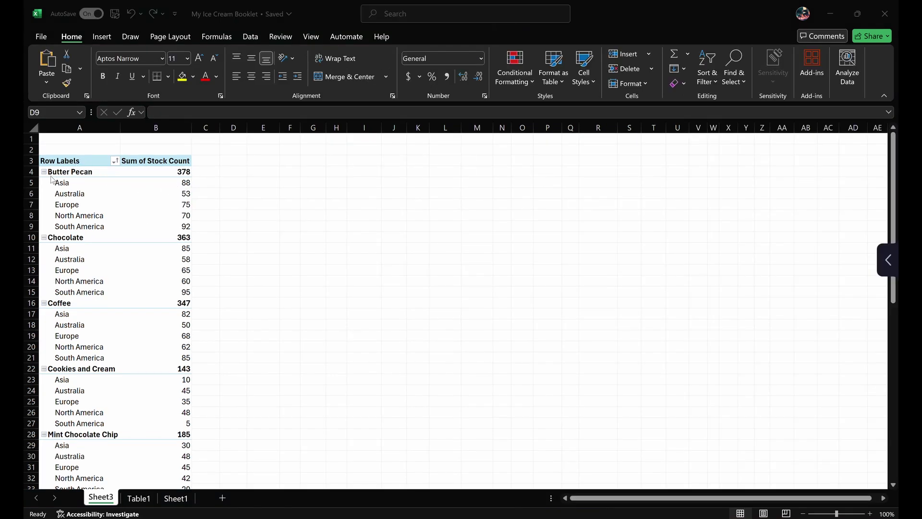
Insert a Clustered Column PivotChart from the whole PivotTable, previewing other chart types such as Clustered Bar
{"action": "left_click_drag", "start_coordinate": [78, 162], "coordinate": [158, 165]}
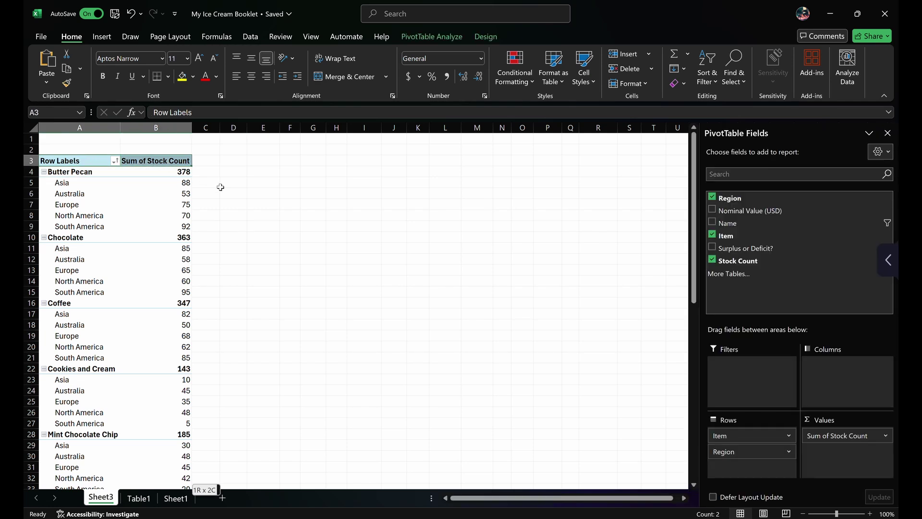
{"action": "key", "text": "ctrl+shift+Down"}
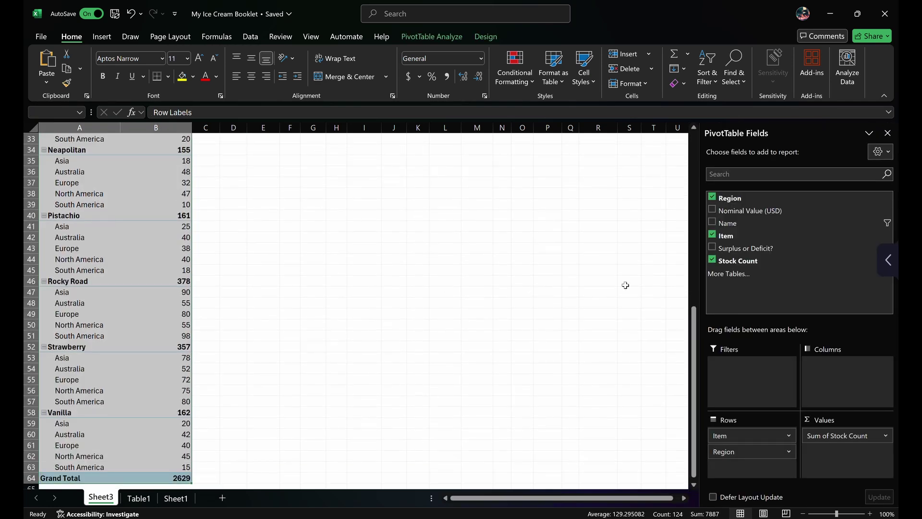
{"action": "left_click", "coordinate": [102, 36]}
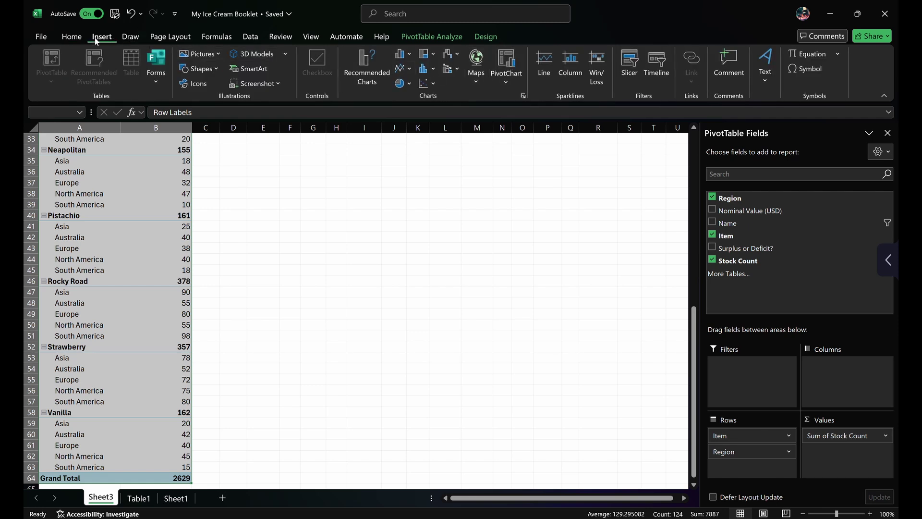
{"action": "left_click", "coordinate": [514, 63]}
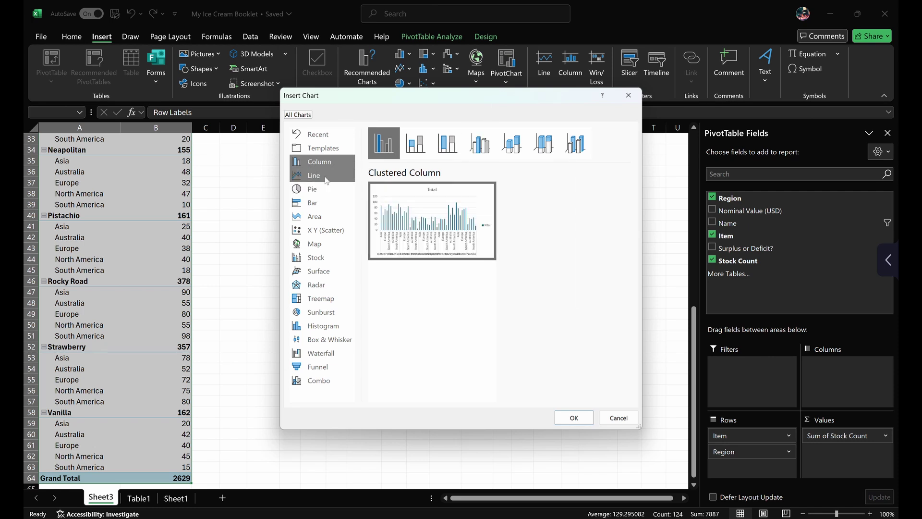
{"action": "left_click", "coordinate": [323, 189]}
{"action": "left_click", "coordinate": [322, 204]}
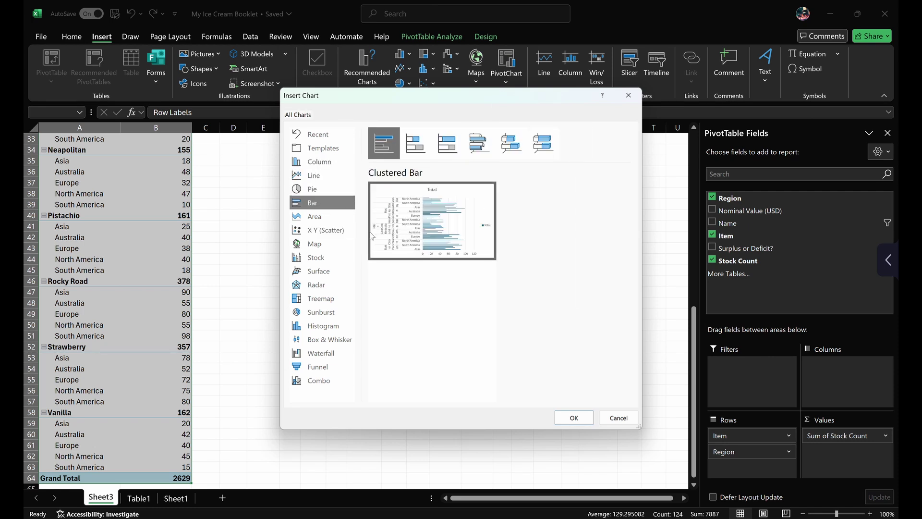
{"action": "left_click", "coordinate": [323, 161]}
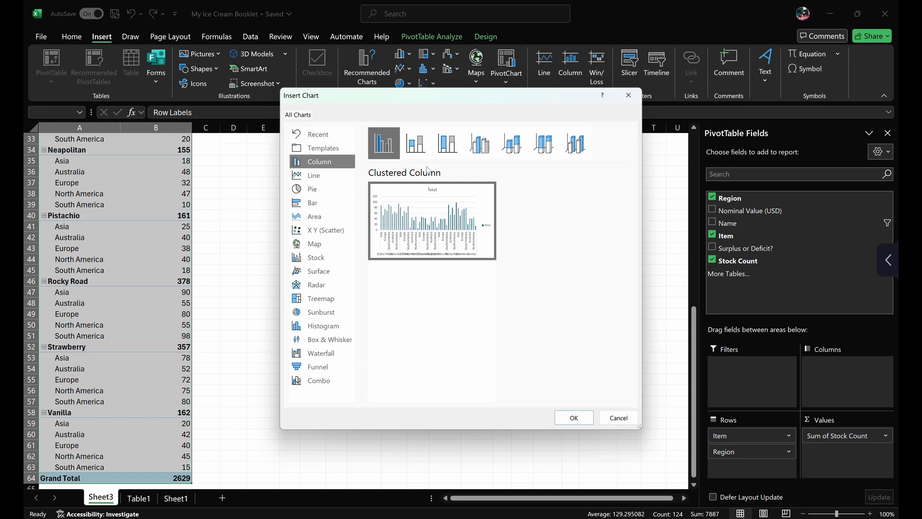
{"action": "mouse_move", "coordinate": [459, 211]}
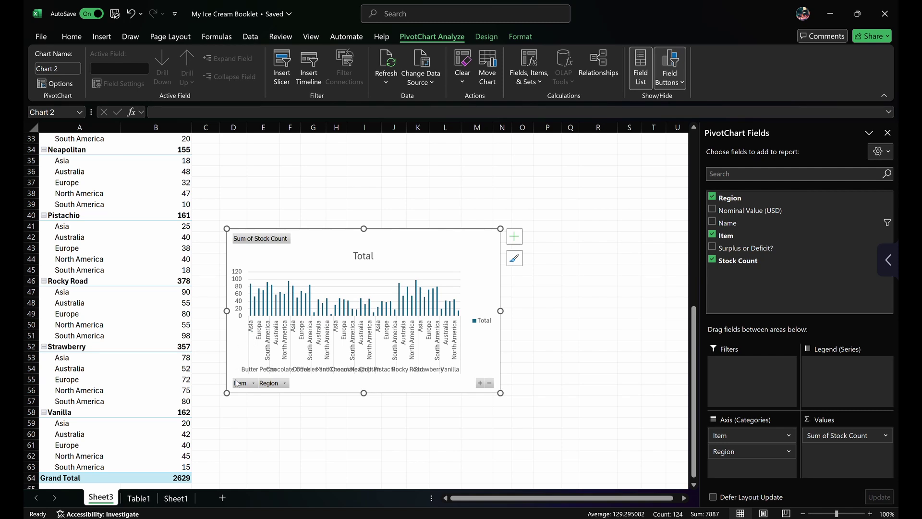
Filter the PivotChart's Item field to show only Rocky Road and Cookies and Cream
{"action": "left_click", "coordinate": [253, 383]}
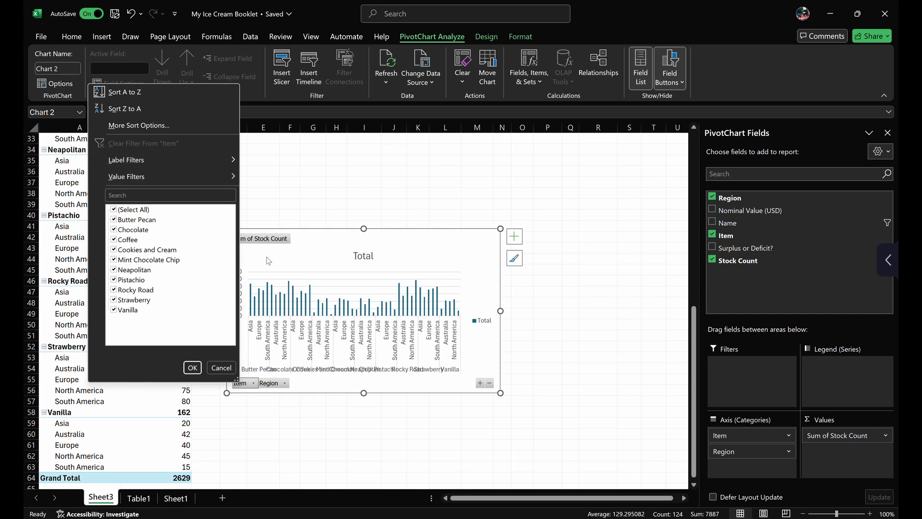
{"action": "left_click", "coordinate": [113, 209]}
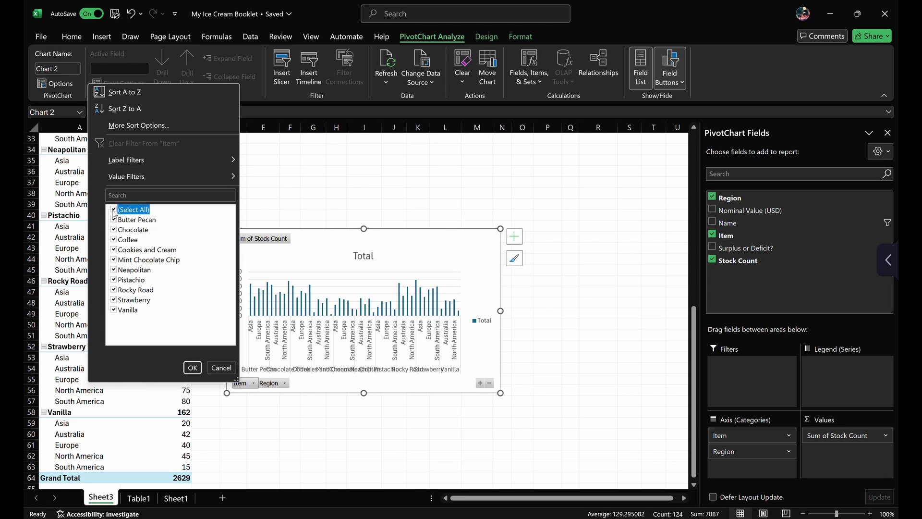
{"action": "left_click", "coordinate": [114, 290]}
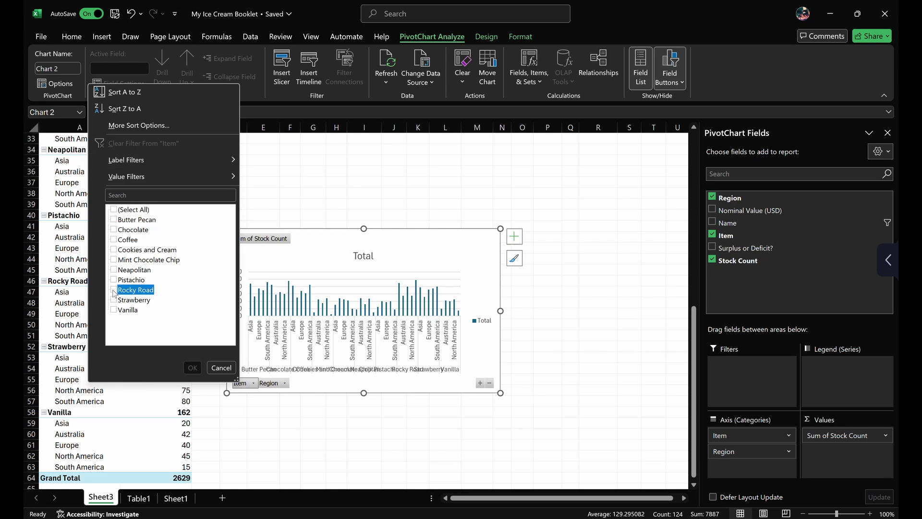
{"action": "left_click", "coordinate": [115, 250]}
{"action": "left_click", "coordinate": [193, 368]}
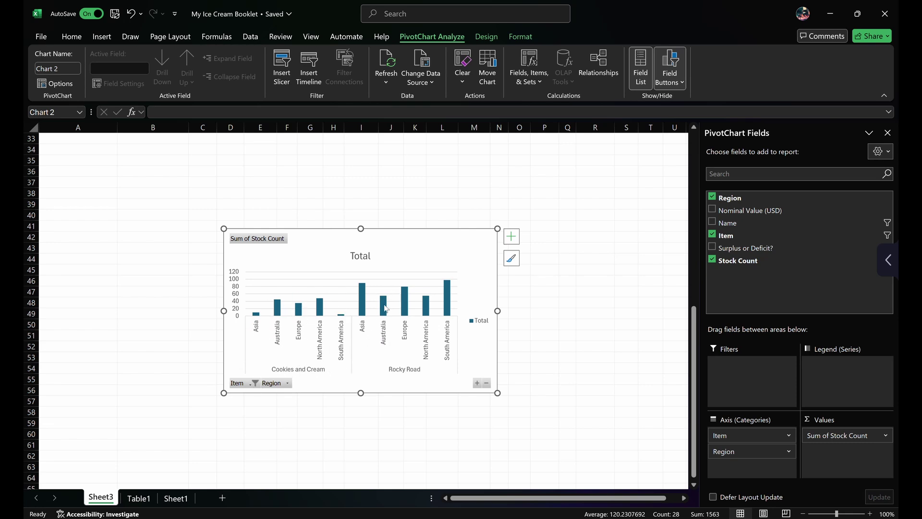
Filter the PivotChart's Region field to show only Europe
{"action": "left_click", "coordinate": [287, 383]}
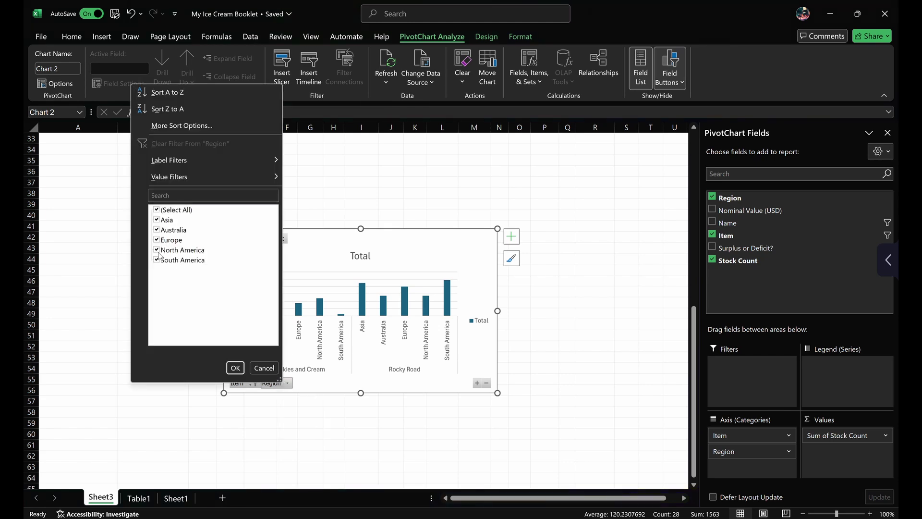
{"action": "left_click", "coordinate": [157, 211]}
{"action": "left_click", "coordinate": [157, 239]}
{"action": "left_click", "coordinate": [235, 367]}
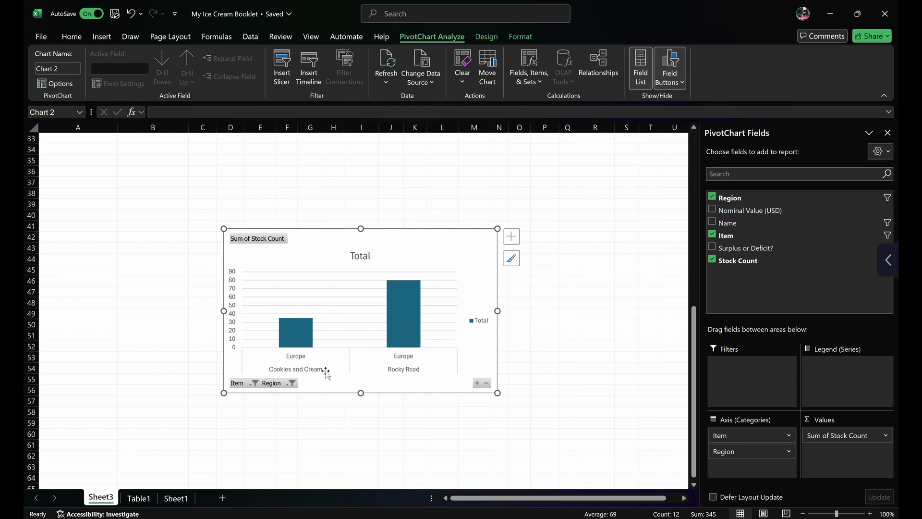
Add Asia to the PivotChart's Region filter alongside Europe
{"action": "left_click", "coordinate": [283, 383]}
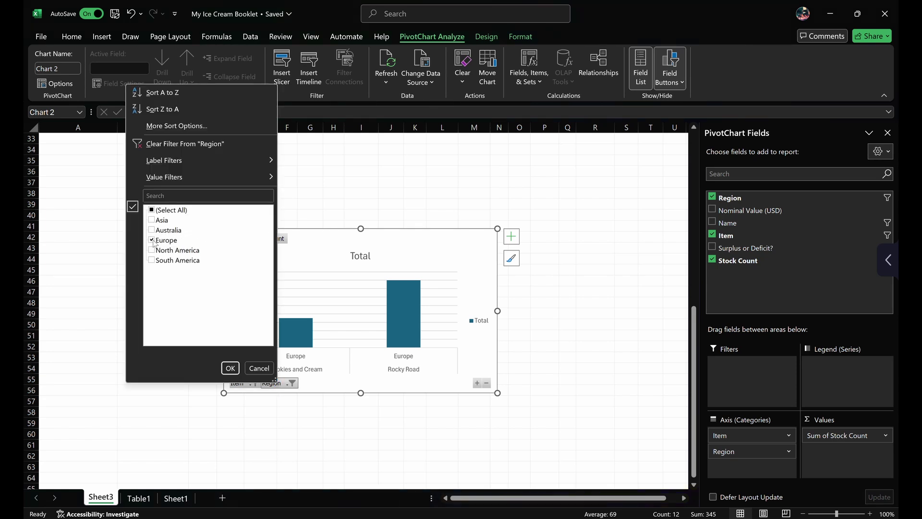
{"action": "left_click", "coordinate": [231, 368]}
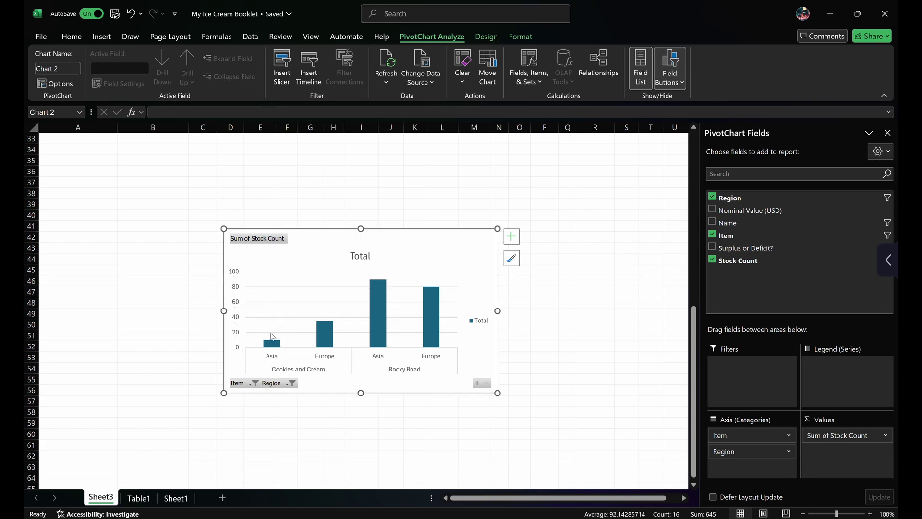
{"action": "mouse_move", "coordinate": [379, 310]}
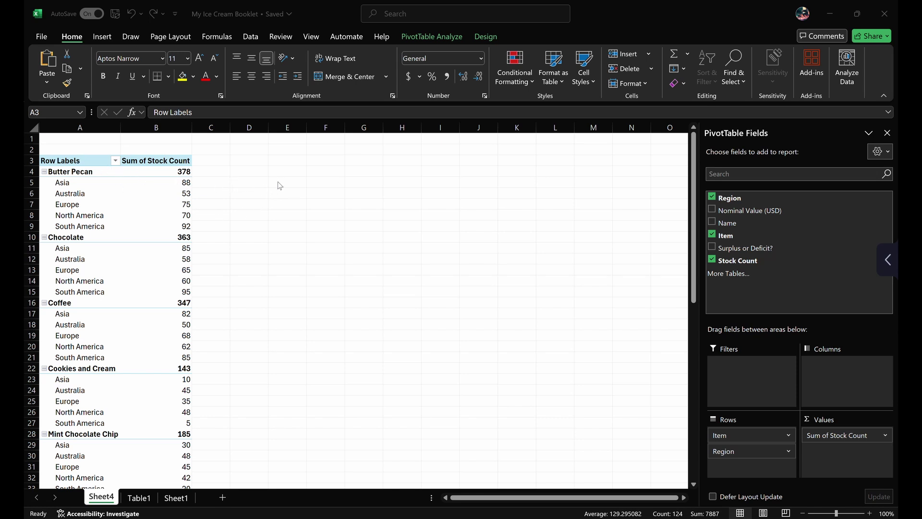
Insert a slicer for the Nominal Value (USD) field of the PivotTable
{"action": "left_click", "coordinate": [425, 39]}
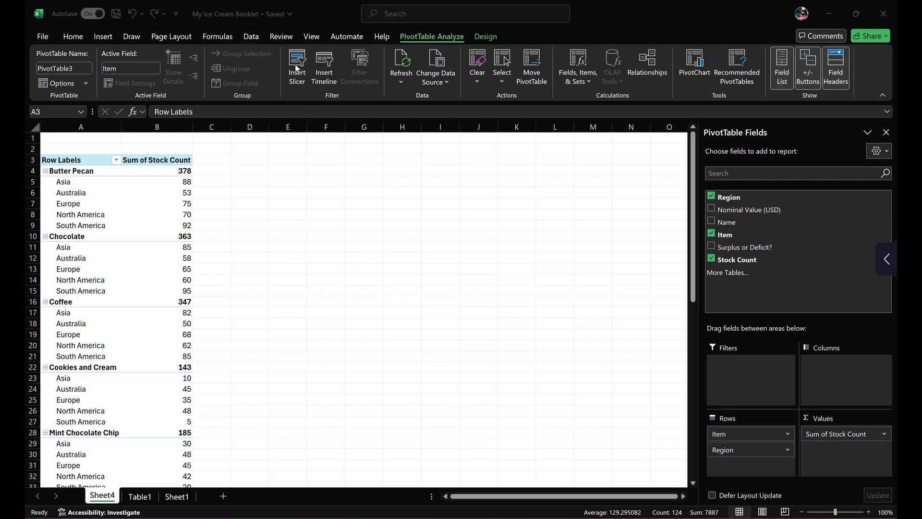
{"action": "left_click", "coordinate": [297, 69]}
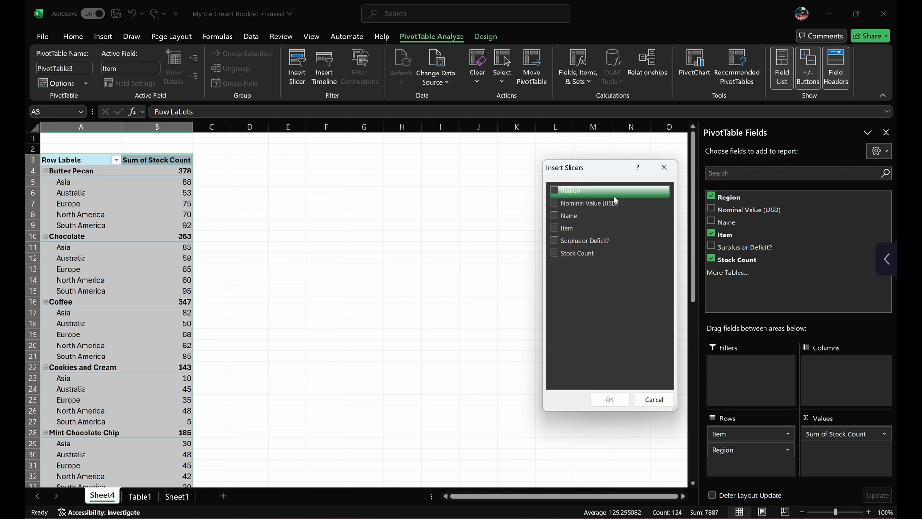
{"action": "left_click_drag", "start_coordinate": [576, 170], "coordinate": [504, 145]}
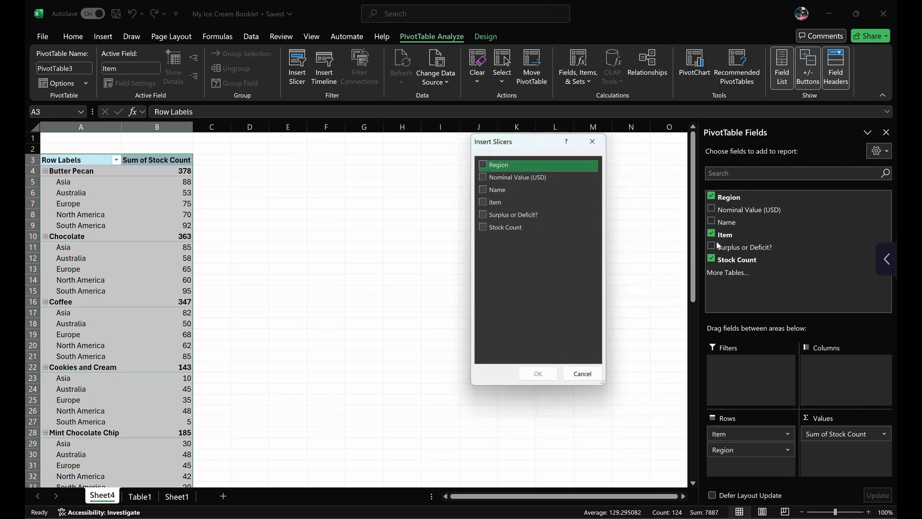
{"action": "left_click", "coordinate": [486, 178]}
{"action": "left_click", "coordinate": [538, 374]}
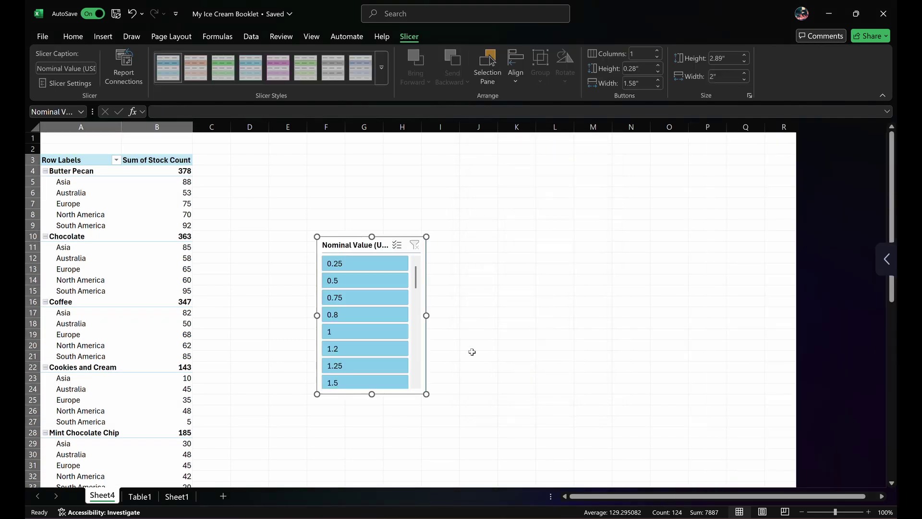
Browse the Nominal Value (USD) slicer and filter the PivotTable to the value 2
{"action": "scroll", "coordinate": [359, 334], "scroll_direction": "down", "scroll_amount": 3}
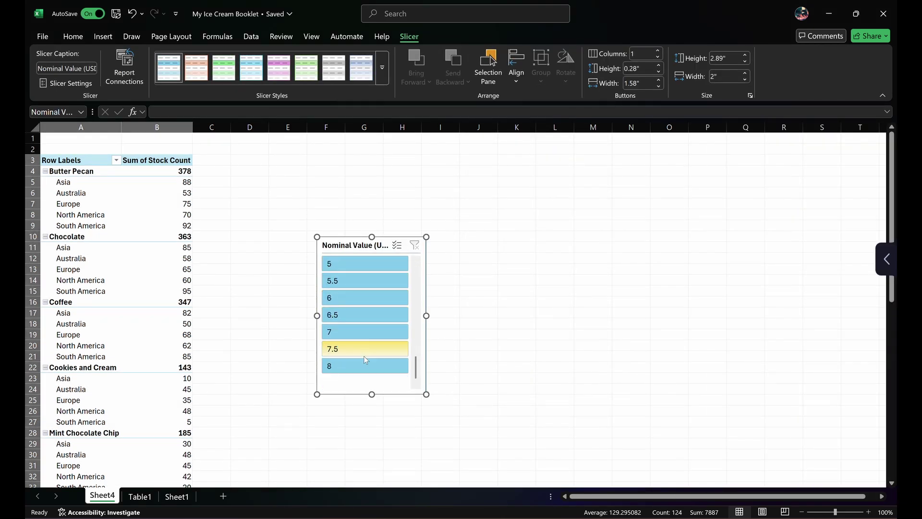
{"action": "scroll", "coordinate": [365, 345], "scroll_direction": "up", "scroll_amount": 5}
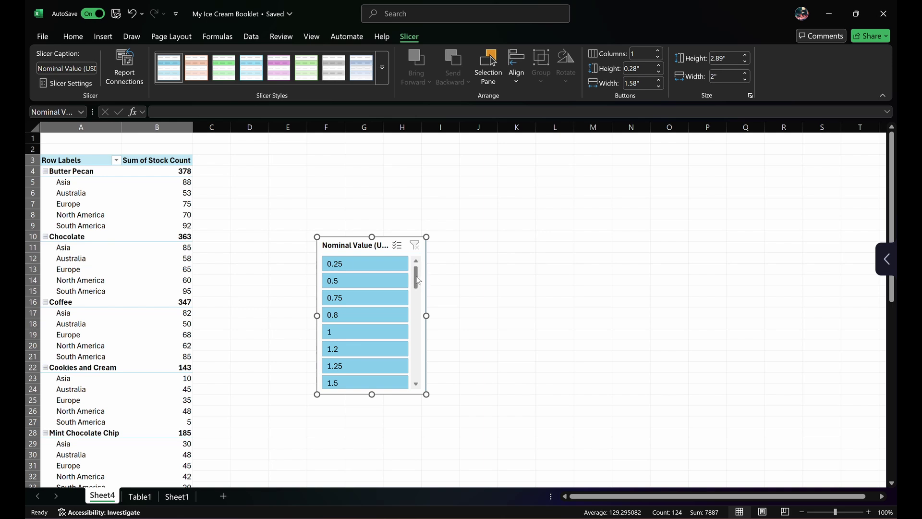
{"action": "left_click_drag", "start_coordinate": [418, 283], "coordinate": [417, 317]}
{"action": "left_click", "coordinate": [367, 297]}
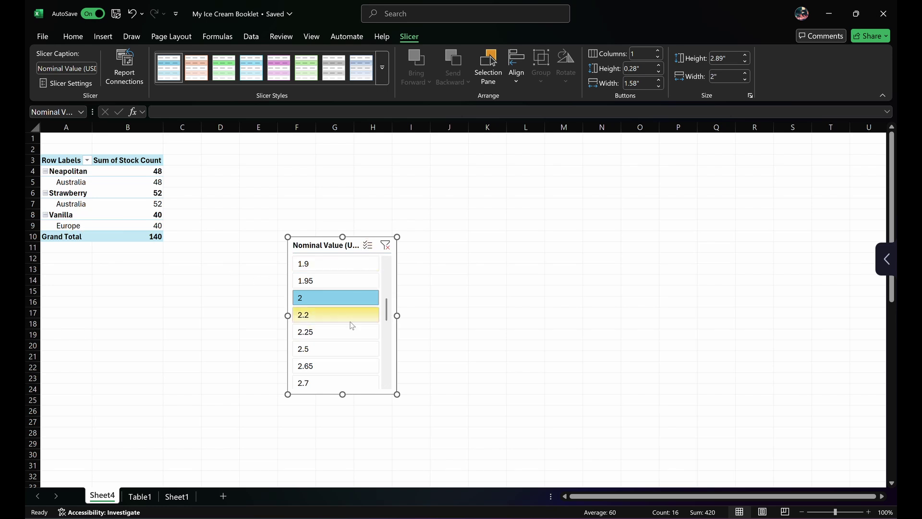
Turn on multi-select in the Nominal Value slicer and add the values 2.5 and 4 to the filter
{"action": "left_click", "coordinate": [368, 246]}
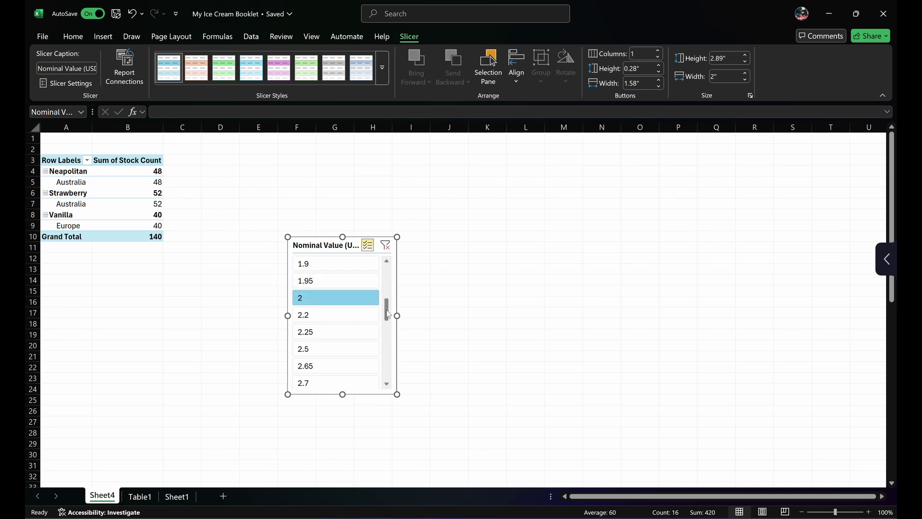
{"action": "left_click", "coordinate": [320, 352]}
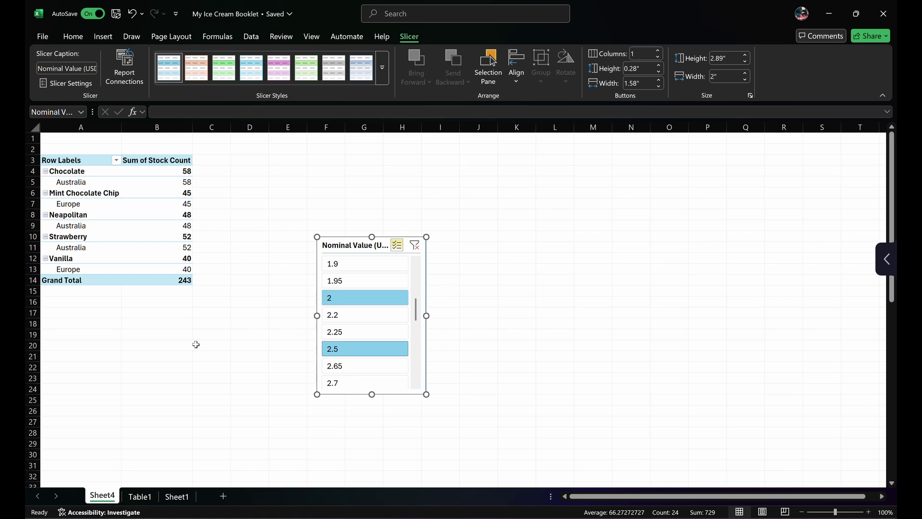
{"action": "left_click", "coordinate": [390, 321]}
{"action": "scroll", "coordinate": [388, 308], "scroll_direction": "down", "scroll_amount": 4}
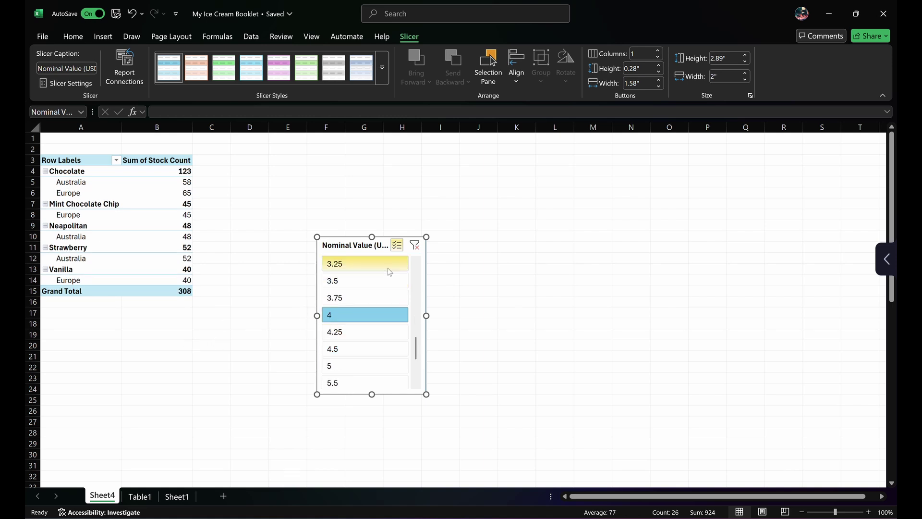
Look through the values in the Nominal Value slicer, and clear its filter
{"action": "scroll", "coordinate": [356, 331], "scroll_direction": "up", "scroll_amount": 2}
{"action": "scroll", "coordinate": [349, 338], "scroll_direction": "up", "scroll_amount": 5}
{"action": "scroll", "coordinate": [355, 329], "scroll_direction": "down", "scroll_amount": 4}
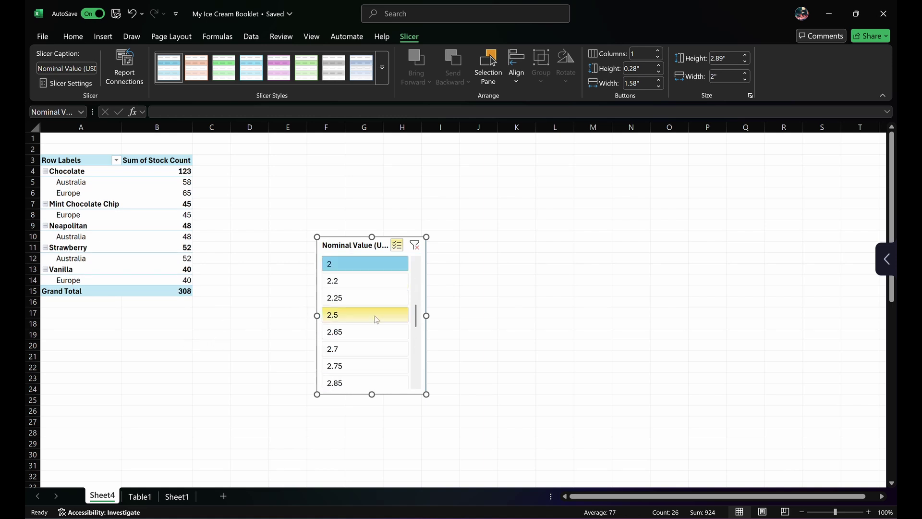
{"action": "scroll", "coordinate": [370, 350], "scroll_direction": "up", "scroll_amount": 4}
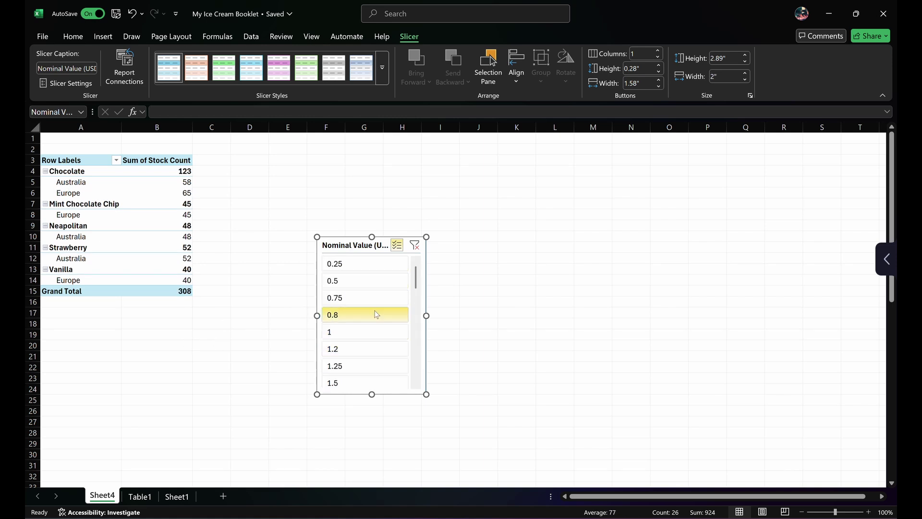
{"action": "left_click", "coordinate": [414, 246]}
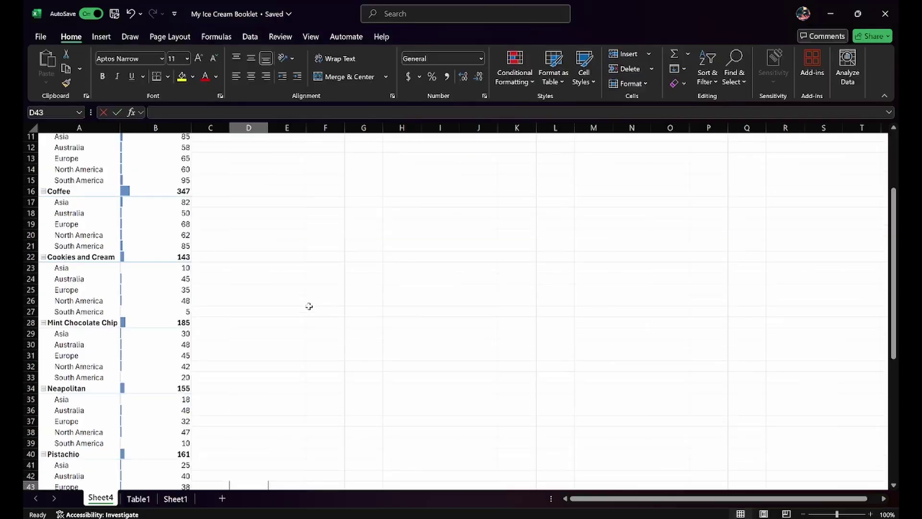
{"action": "type", "text": "~"}
{"action": "scroll", "coordinate": [268, 286], "scroll_direction": "up", "scroll_amount": 4}
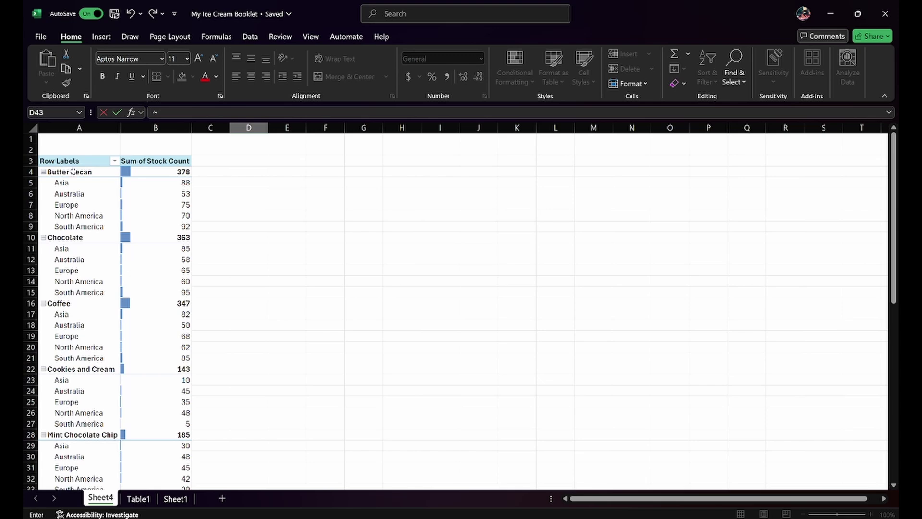
{"action": "left_click", "coordinate": [146, 172]}
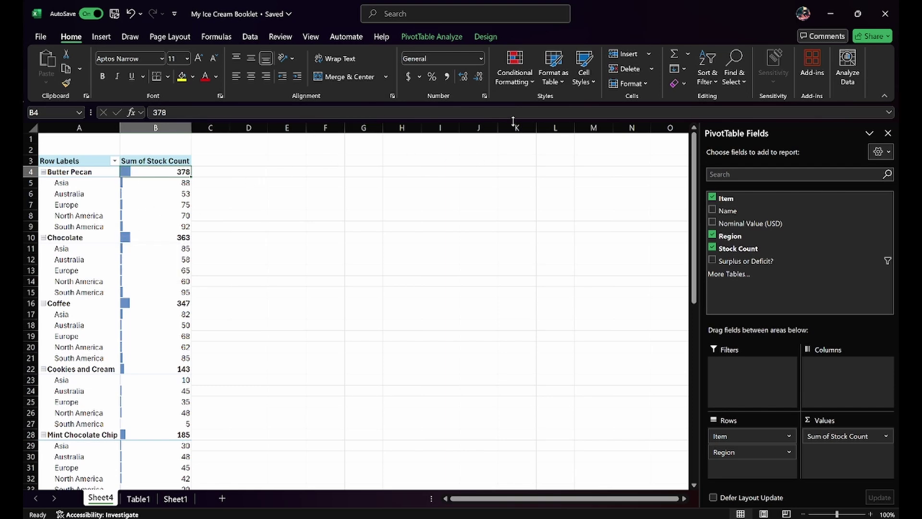
{"action": "left_click", "coordinate": [516, 80]}
{"action": "mouse_move", "coordinate": [538, 154]}
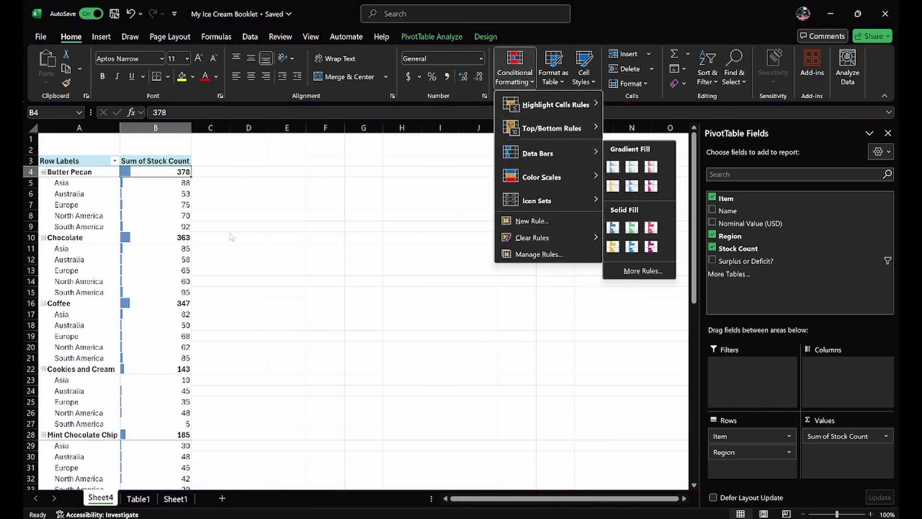
{"action": "left_click", "coordinate": [149, 197]}
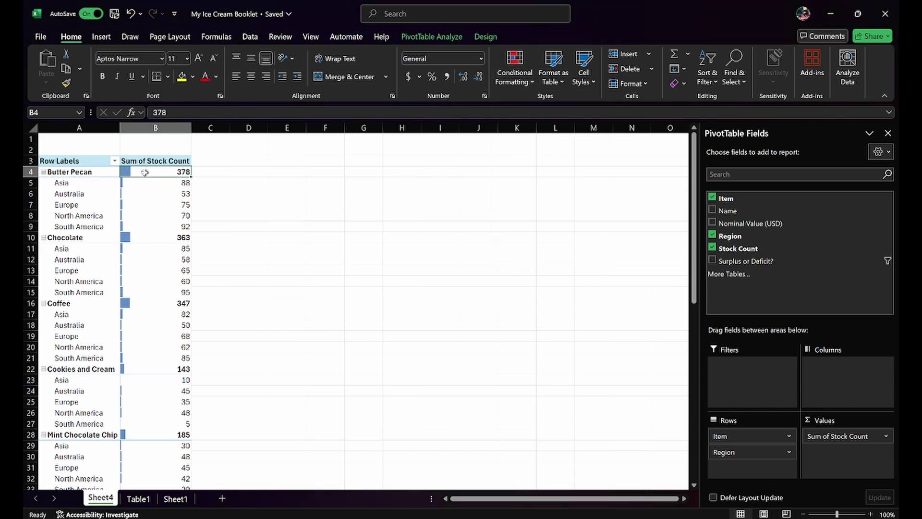
Select the Sum of Stock Count values from B4 to the Grand Total in B64 and show them as % of Grand Total
{"action": "left_click_drag", "start_coordinate": [145, 172], "coordinate": [156, 467]}
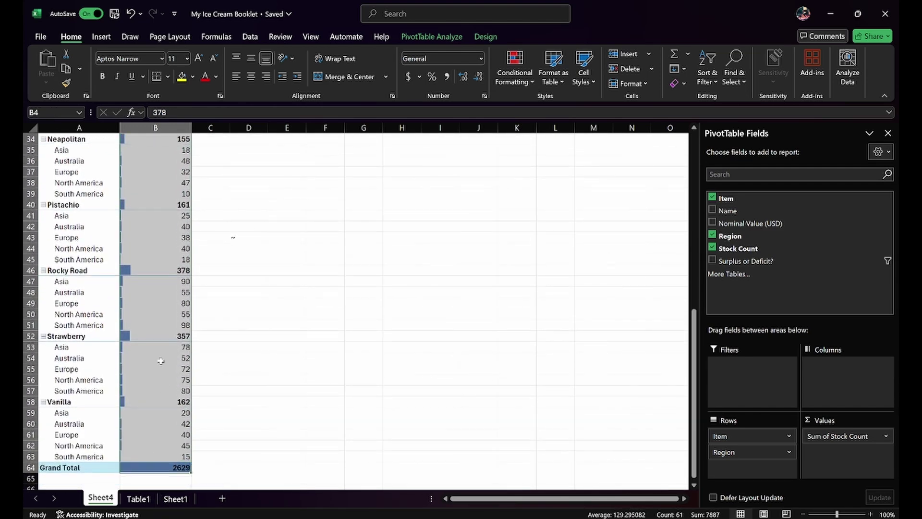
{"action": "right_click", "coordinate": [145, 197]}
{"action": "mouse_move", "coordinate": [221, 359]}
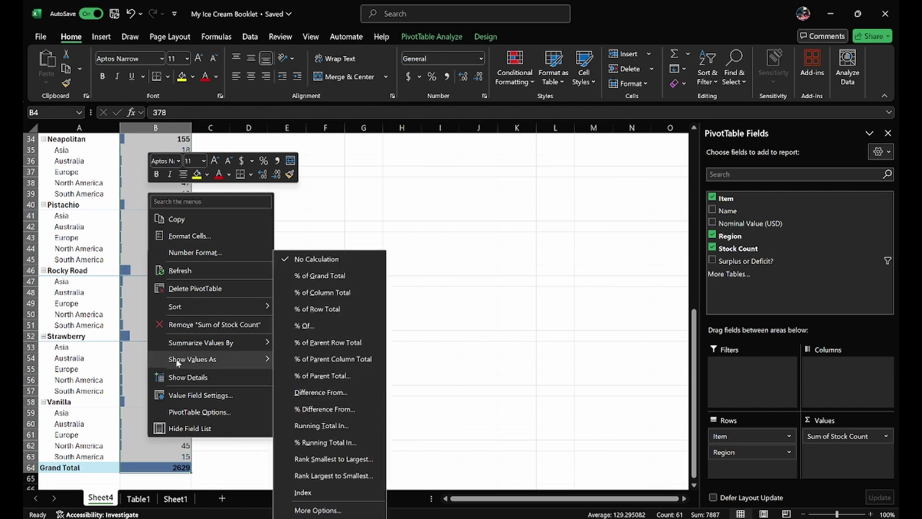
{"action": "left_click", "coordinate": [335, 277]}
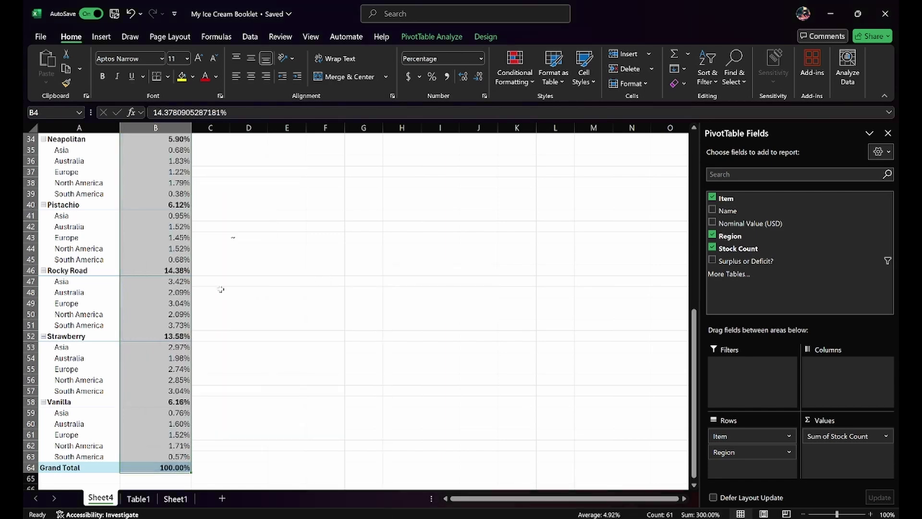
Apply blue solid-fill data bars to the selected stock count percentages, review them, and select the Grand Total percentage
{"action": "scroll", "coordinate": [136, 328], "scroll_direction": "up", "scroll_amount": 4}
{"action": "scroll", "coordinate": [136, 328], "scroll_direction": "up", "scroll_amount": 7}
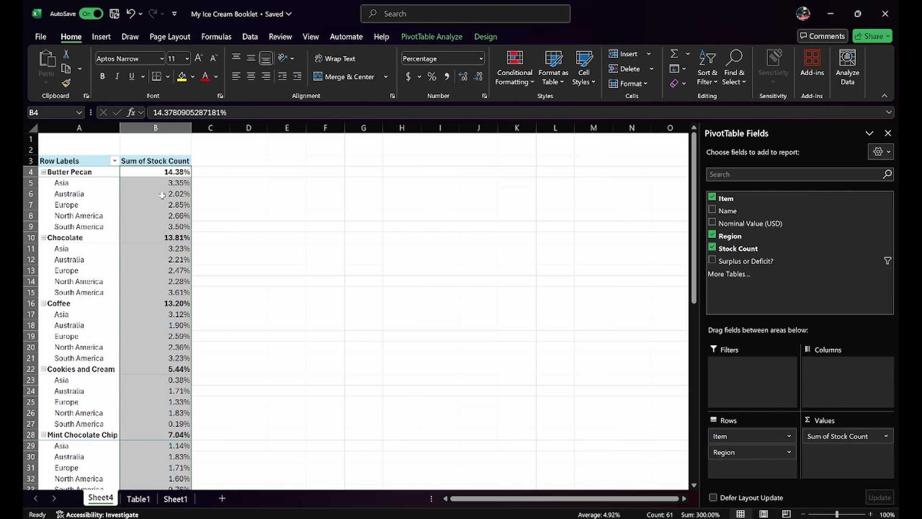
{"action": "left_click", "coordinate": [515, 67]}
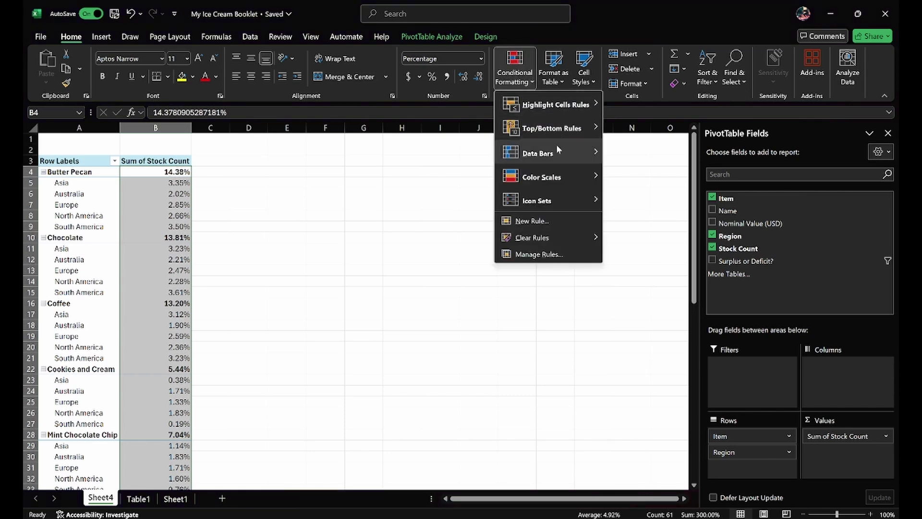
{"action": "mouse_move", "coordinate": [583, 157]}
{"action": "left_click", "coordinate": [613, 227]}
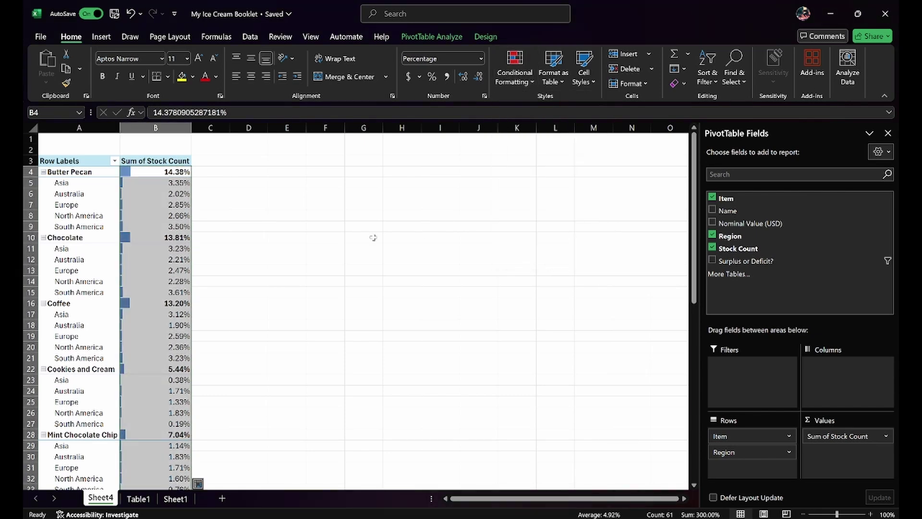
{"action": "scroll", "coordinate": [144, 226], "scroll_direction": "down", "scroll_amount": 8}
{"action": "scroll", "coordinate": [144, 226], "scroll_direction": "down", "scroll_amount": 9}
{"action": "scroll", "coordinate": [185, 290], "scroll_direction": "up", "scroll_amount": 5}
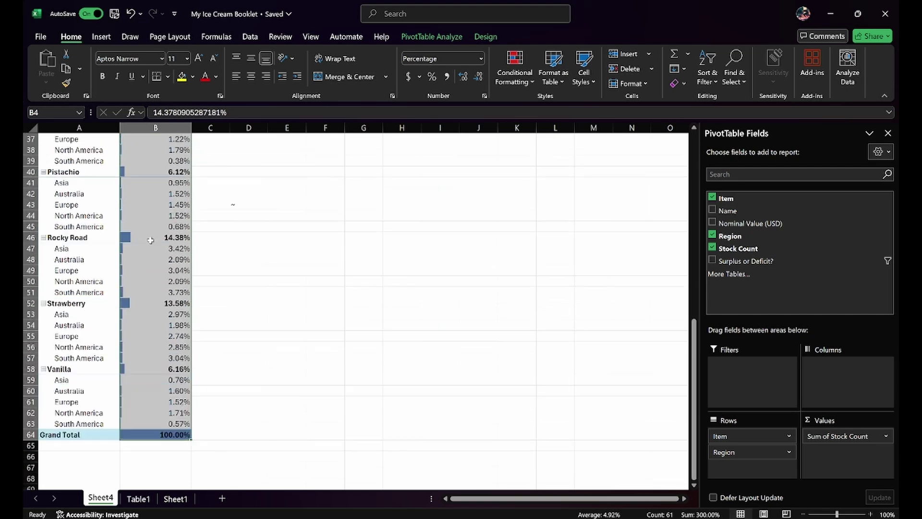
{"action": "scroll", "coordinate": [144, 361], "scroll_direction": "up", "scroll_amount": 12}
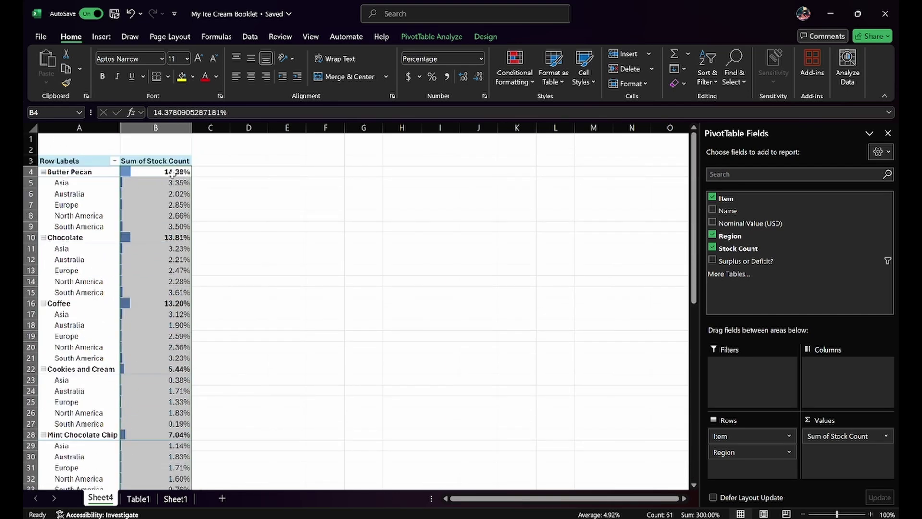
{"action": "scroll", "coordinate": [154, 284], "scroll_direction": "down", "scroll_amount": 15}
{"action": "left_click", "coordinate": [143, 349]}
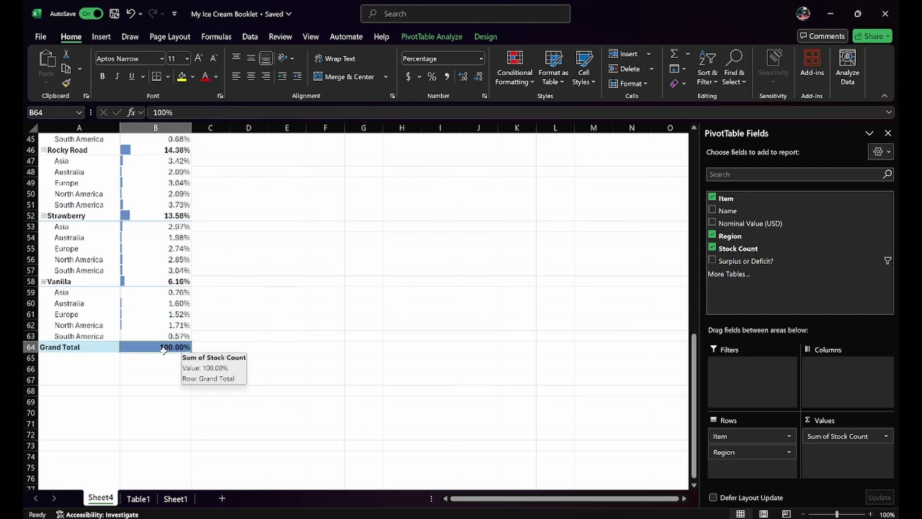
Collapse all ten ice cream items in the PivotTable, from Butter Pecan to Vanilla, to hide their region rows
{"action": "scroll", "coordinate": [70, 339], "scroll_direction": "up", "scroll_amount": 15}
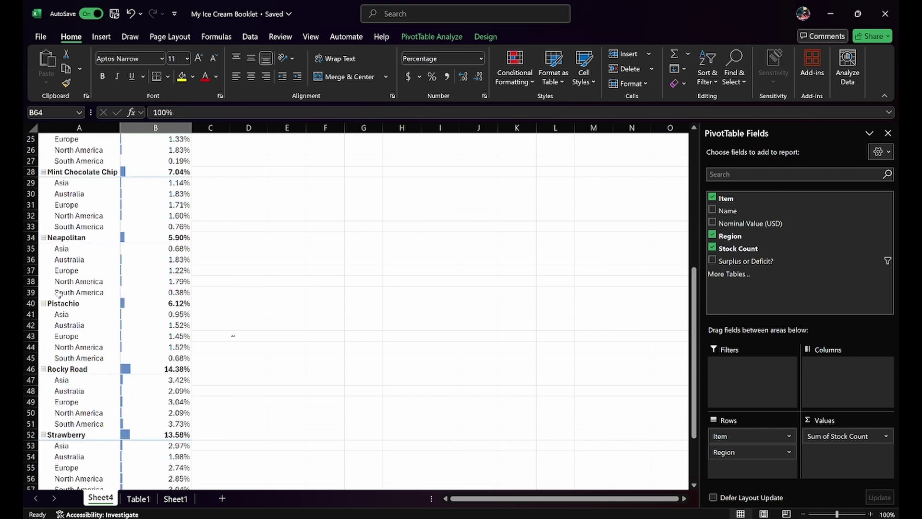
{"action": "left_click", "coordinate": [46, 175]}
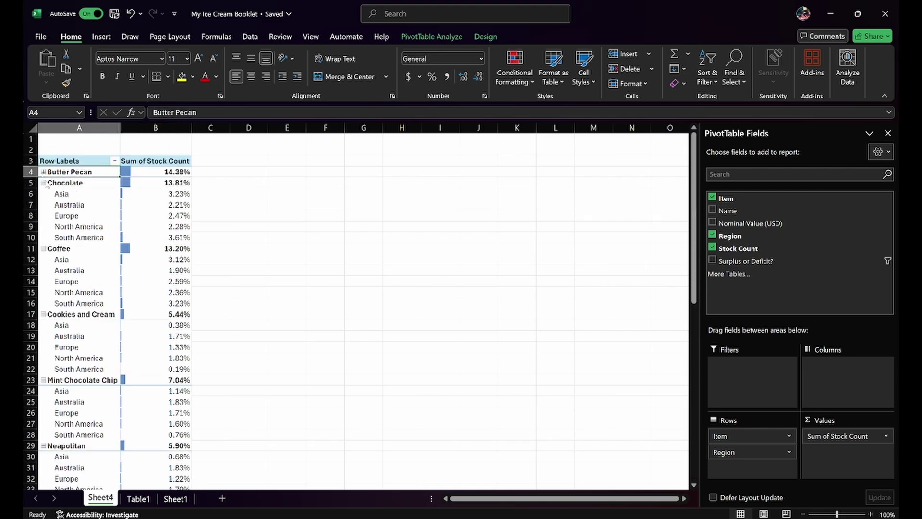
{"action": "left_click", "coordinate": [43, 184]}
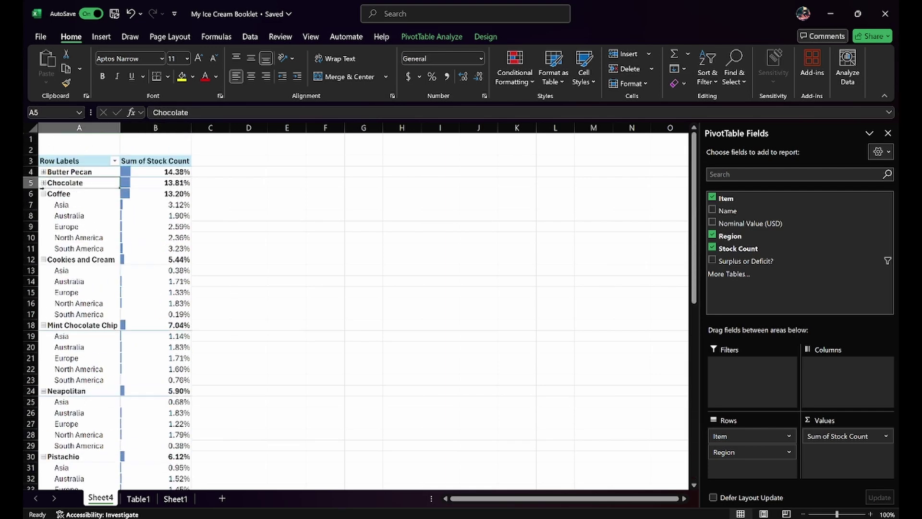
{"action": "left_click", "coordinate": [43, 194]}
{"action": "left_click", "coordinate": [44, 205]}
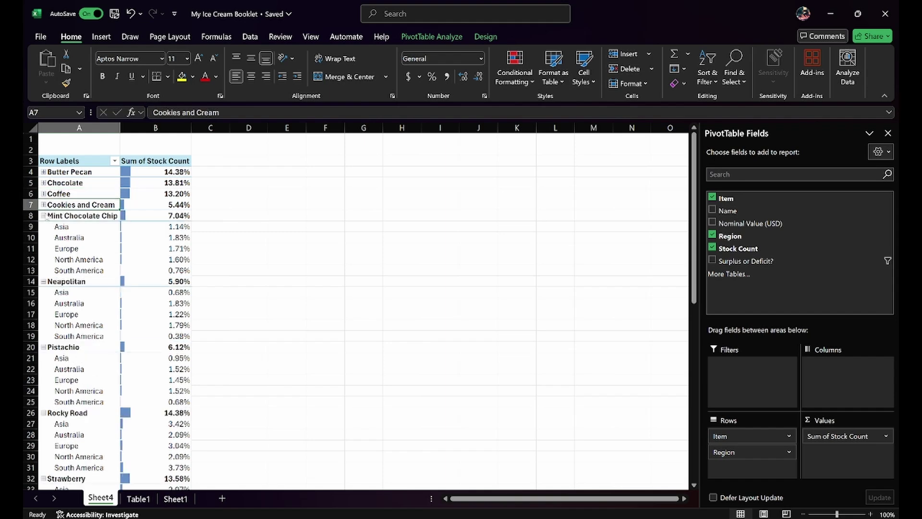
{"action": "left_click", "coordinate": [43, 217]}
{"action": "left_click", "coordinate": [44, 228]}
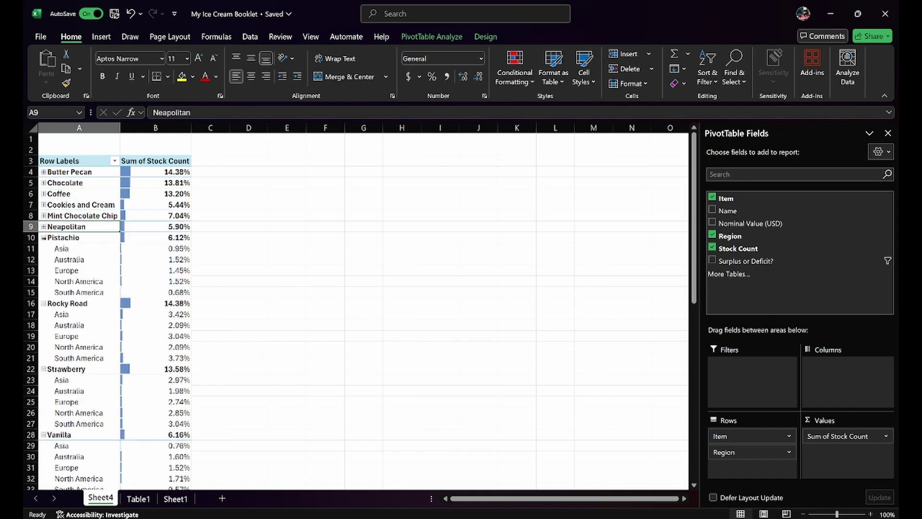
{"action": "left_click", "coordinate": [44, 239]}
{"action": "left_click", "coordinate": [43, 259]}
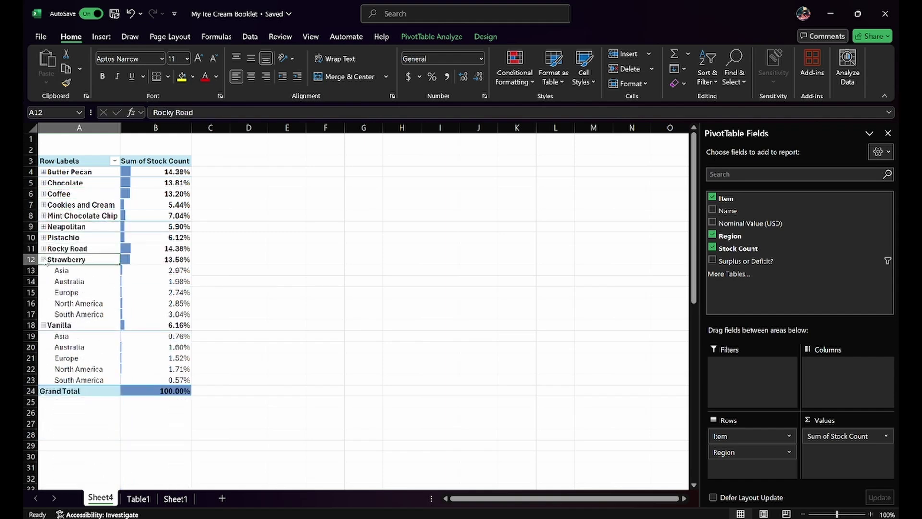
{"action": "left_click", "coordinate": [43, 271]}
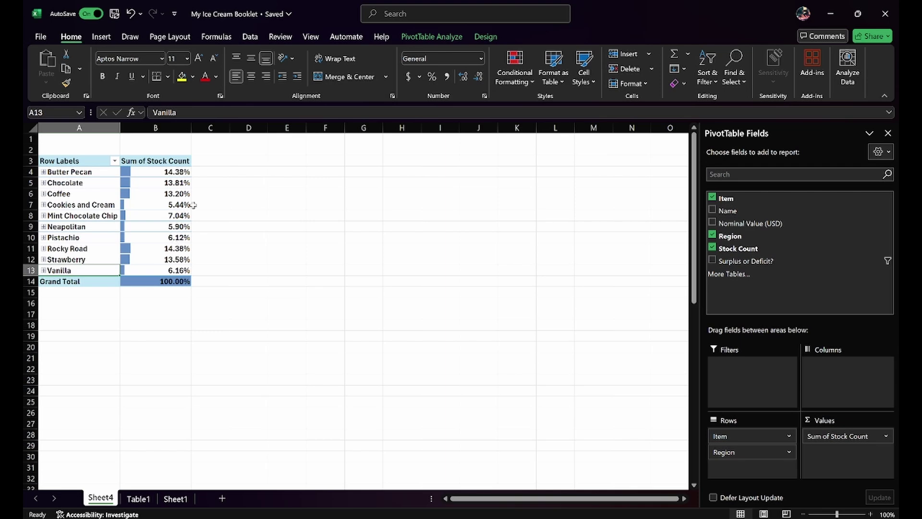
Review the item percentages in B4:B13 against the Grand Total, comparing Butter Pecan, Rocky Road, Chocolate, Coffee and Strawberry
{"action": "left_click_drag", "start_coordinate": [166, 173], "coordinate": [168, 270]}
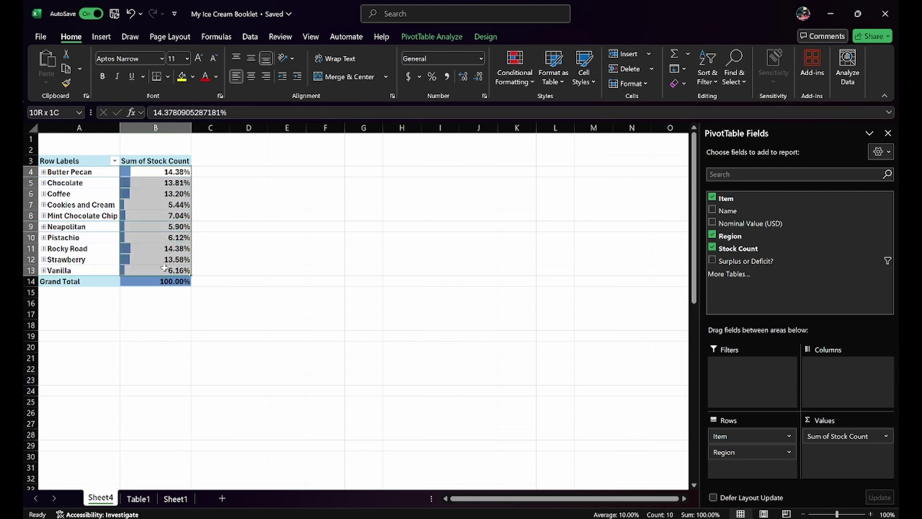
{"action": "left_click", "coordinate": [141, 282]}
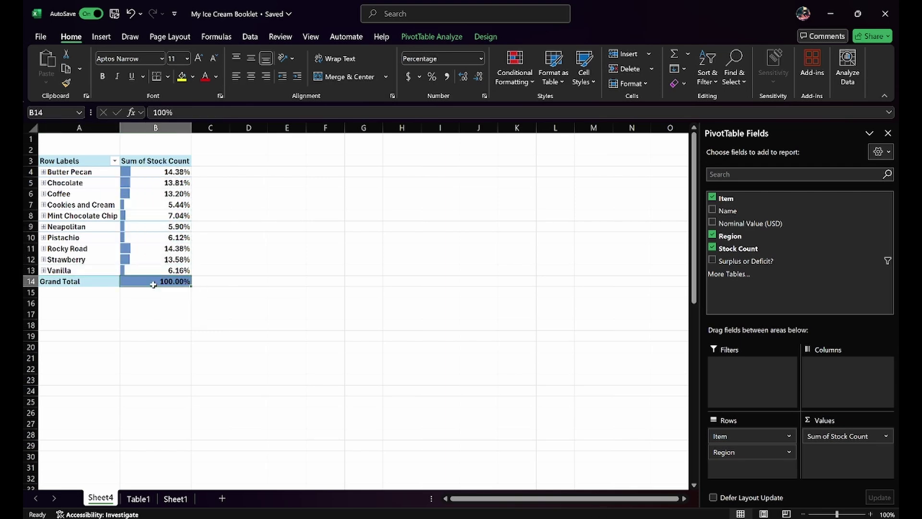
{"action": "left_click", "coordinate": [151, 171]}
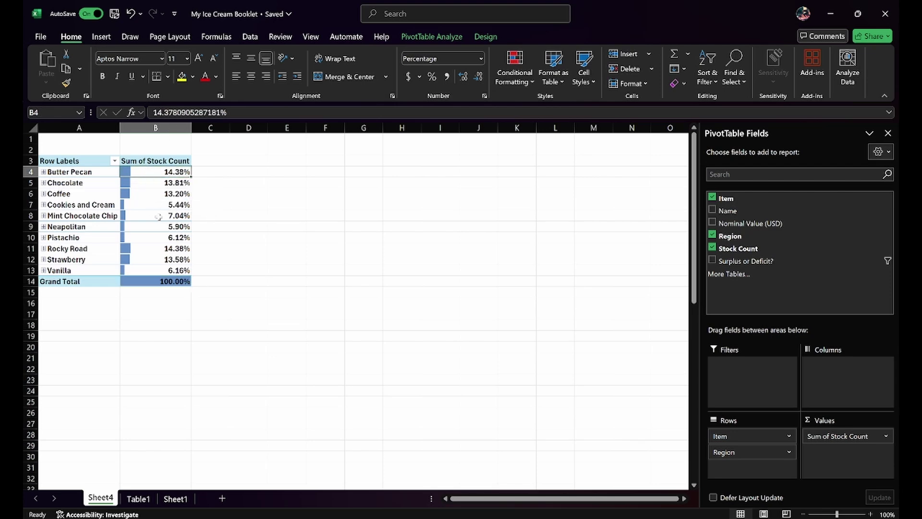
{"action": "left_click", "coordinate": [141, 248]}
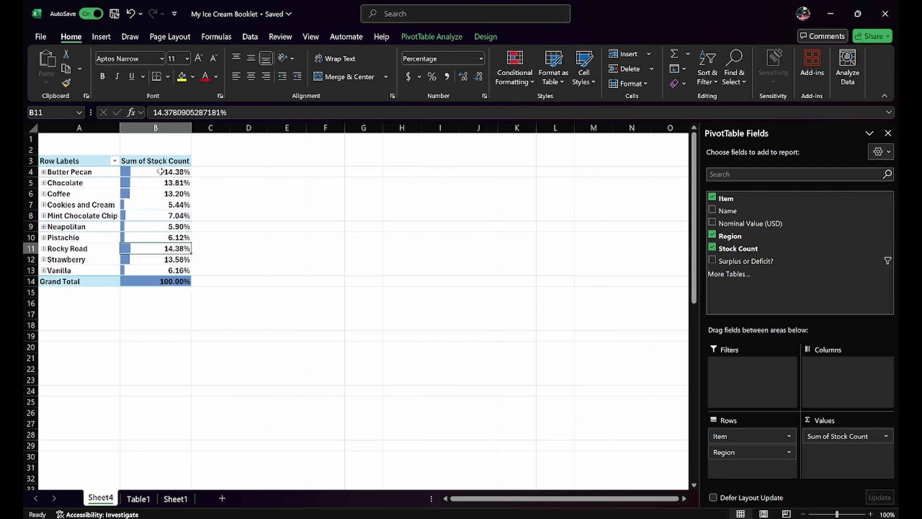
{"action": "left_click", "coordinate": [161, 171]}
{"action": "left_click", "coordinate": [149, 251]}
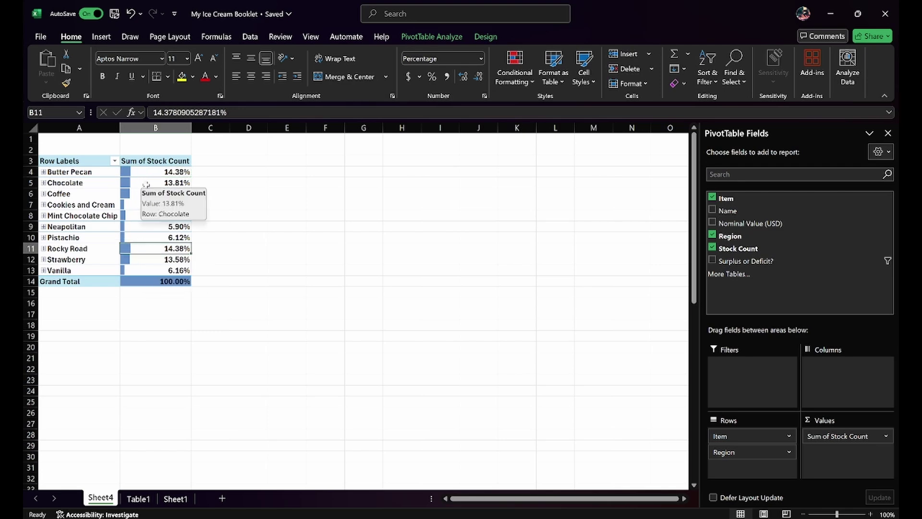
{"action": "left_click", "coordinate": [149, 183]}
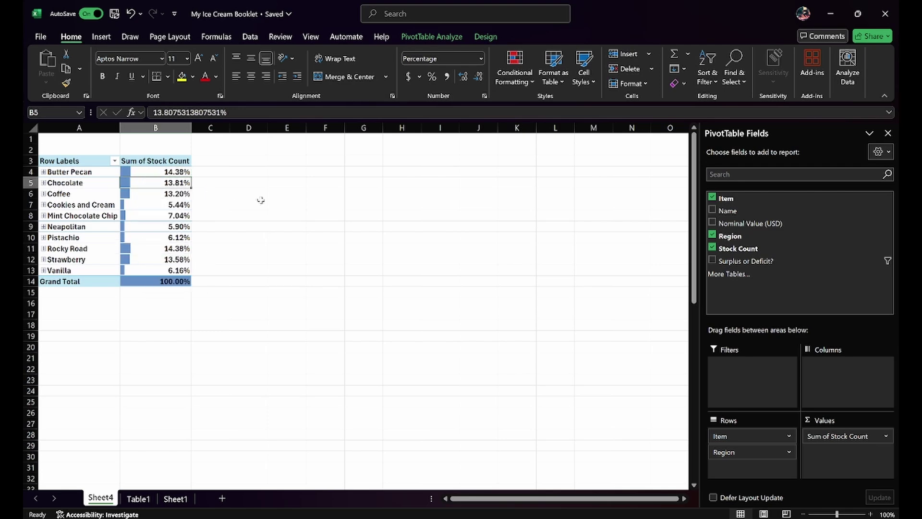
{"action": "left_click", "coordinate": [168, 194]}
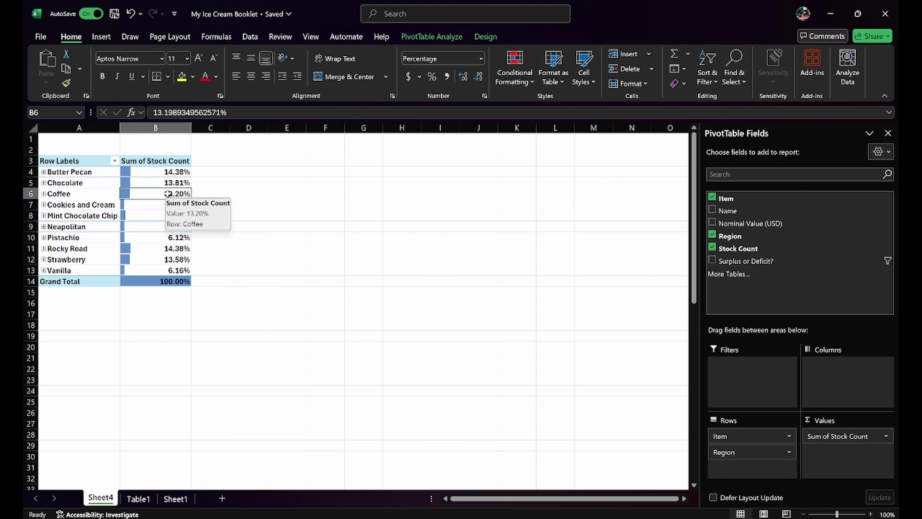
{"action": "left_click", "coordinate": [165, 260]}
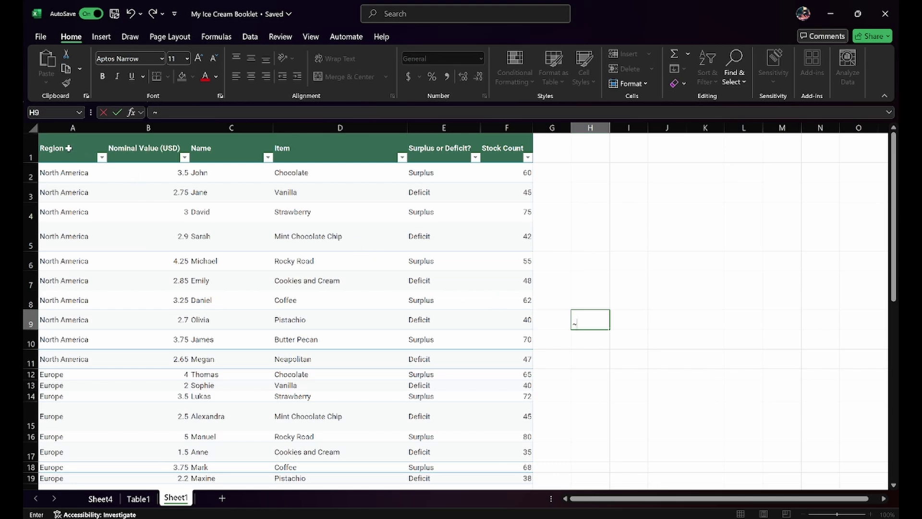
Examine the source table's column headers on Sheet1, from Region to Stock Count, and deselect them
{"action": "left_click_drag", "start_coordinate": [69, 153], "coordinate": [506, 158]}
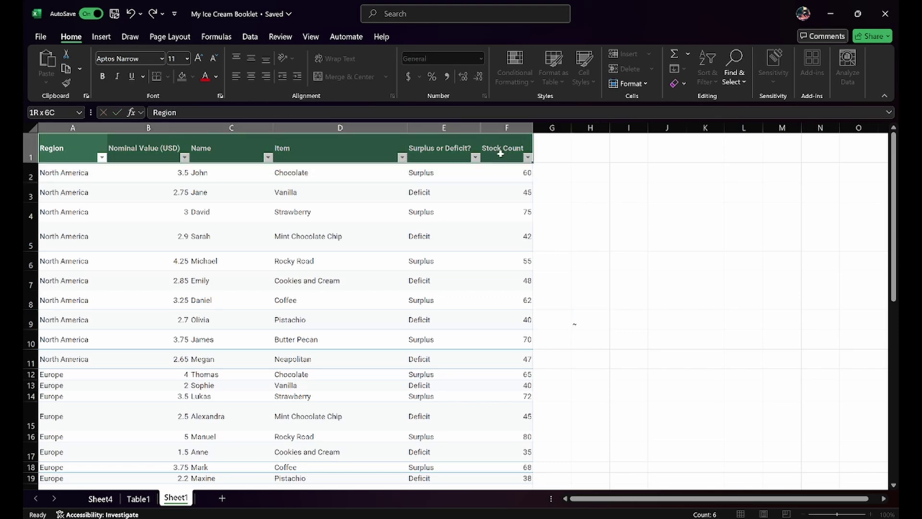
{"action": "left_click", "coordinate": [552, 153]}
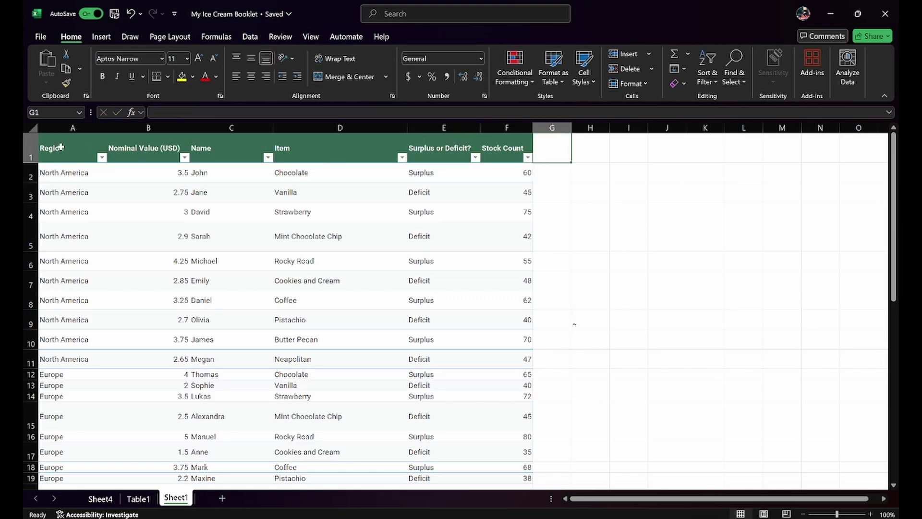